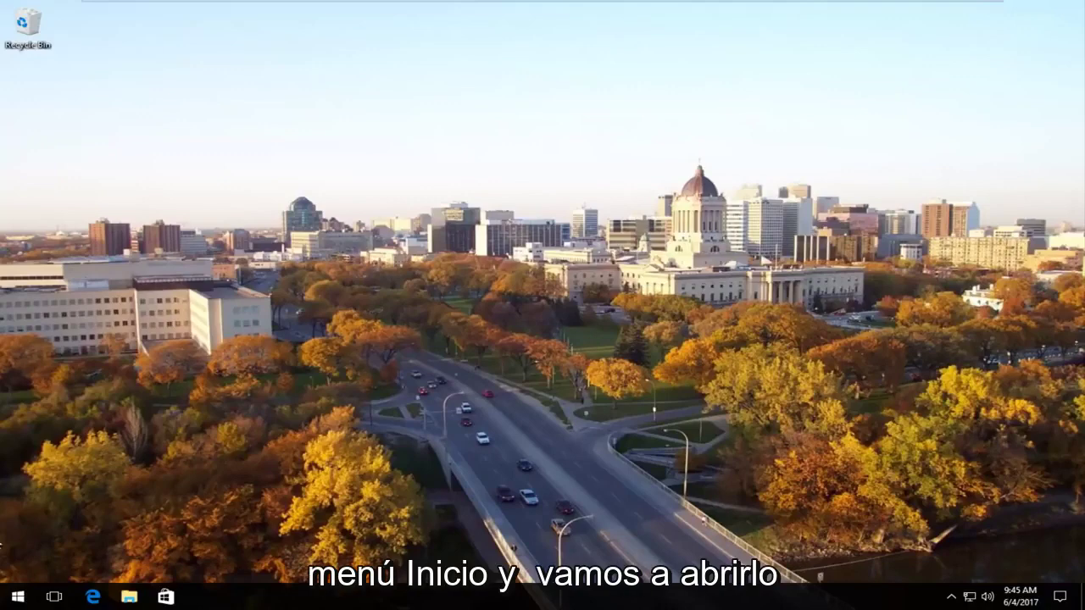
- Search the Start menu for 'services' and launch the Services desktop app
click(13, 598)
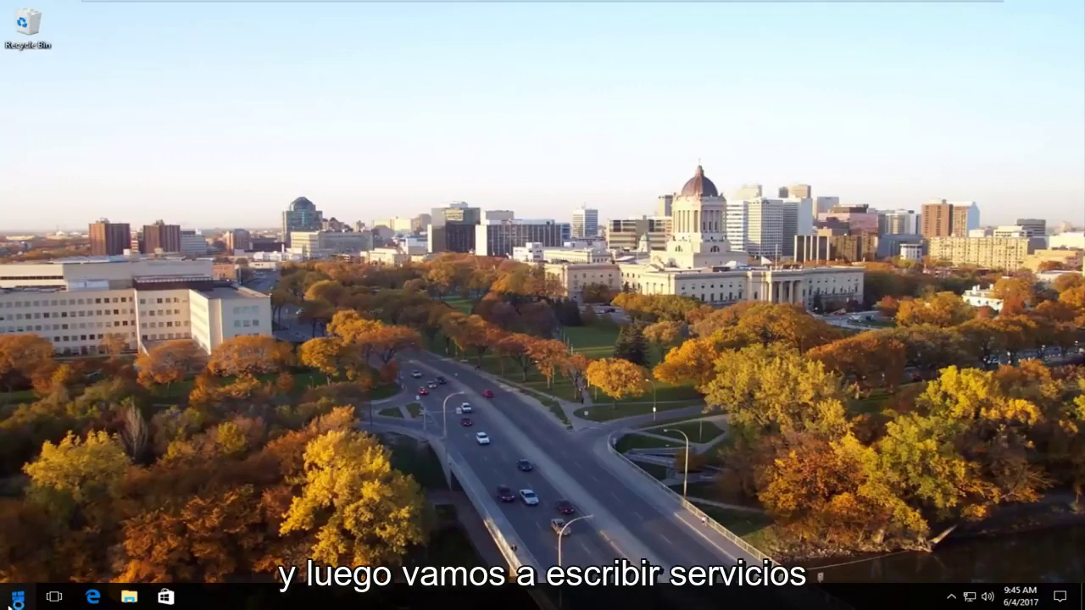
text(s)
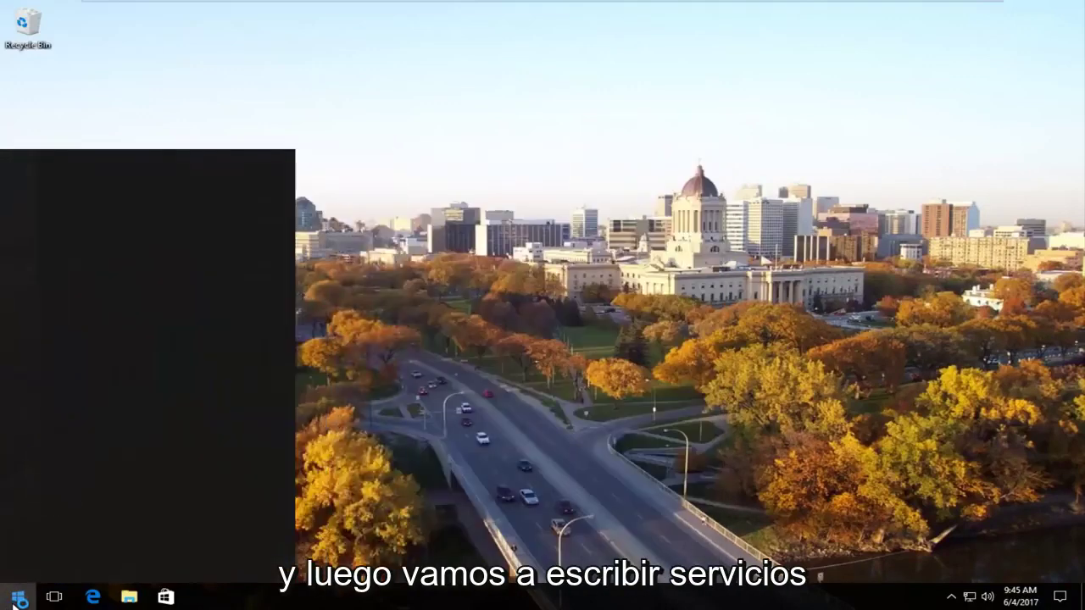
text(ervices)
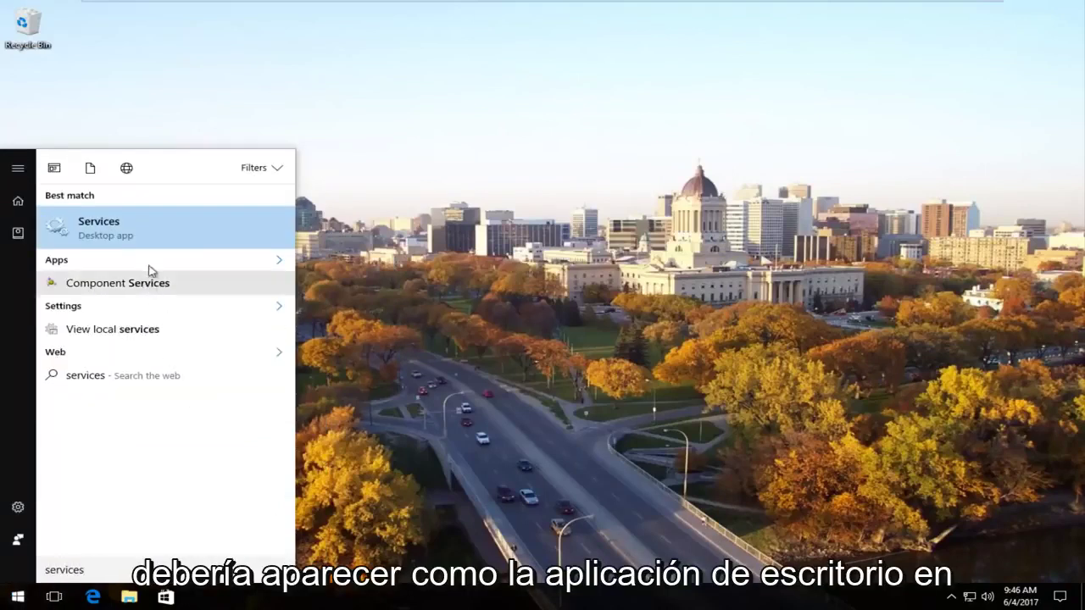
click(111, 236)
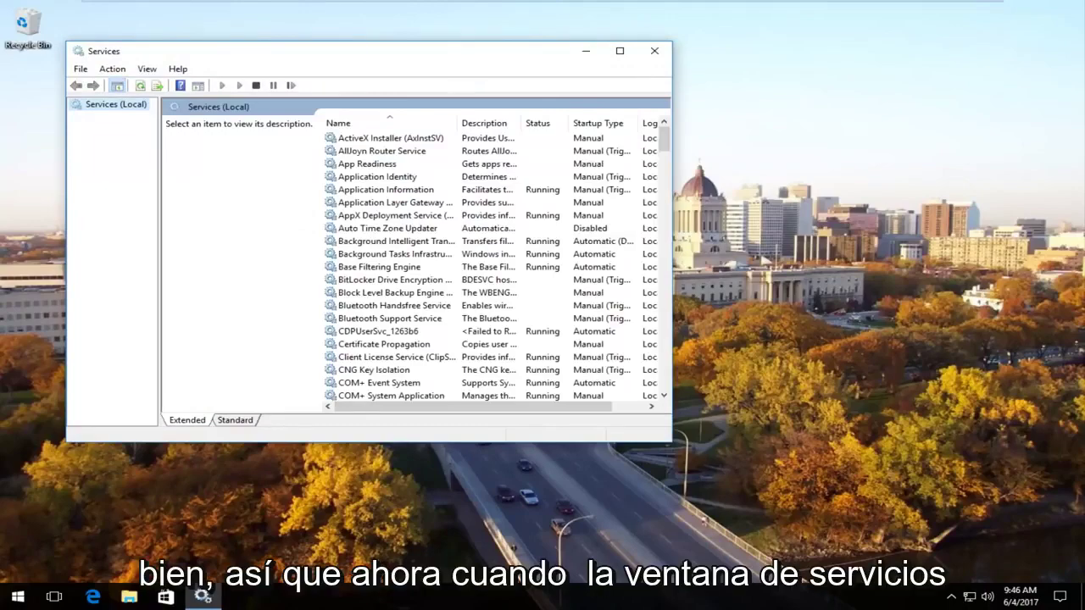
- Enlarge the Services window, widen the Name column and select TCP/IP NetBIOS Helper
drag(680, 444, 979, 563)
drag(483, 117, 573, 116)
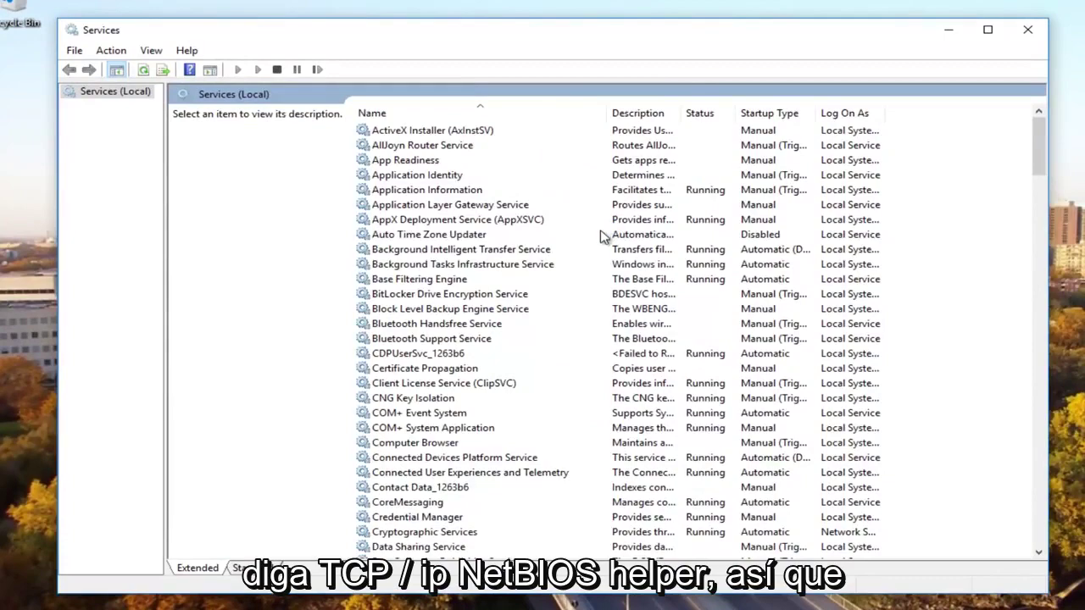
scroll(544, 339, down, 10)
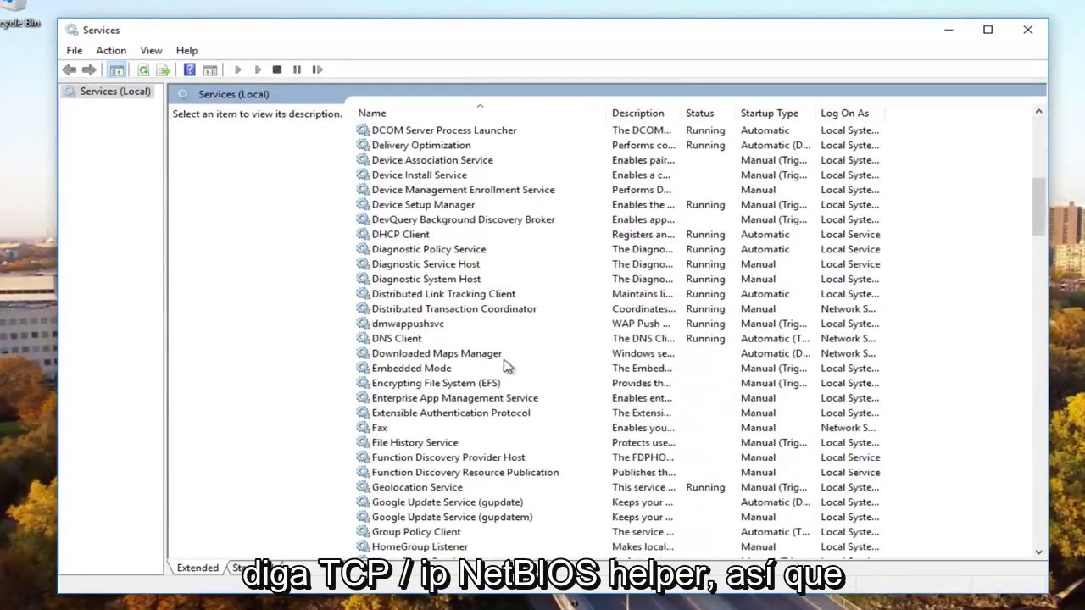
scroll(506, 364, down, 20)
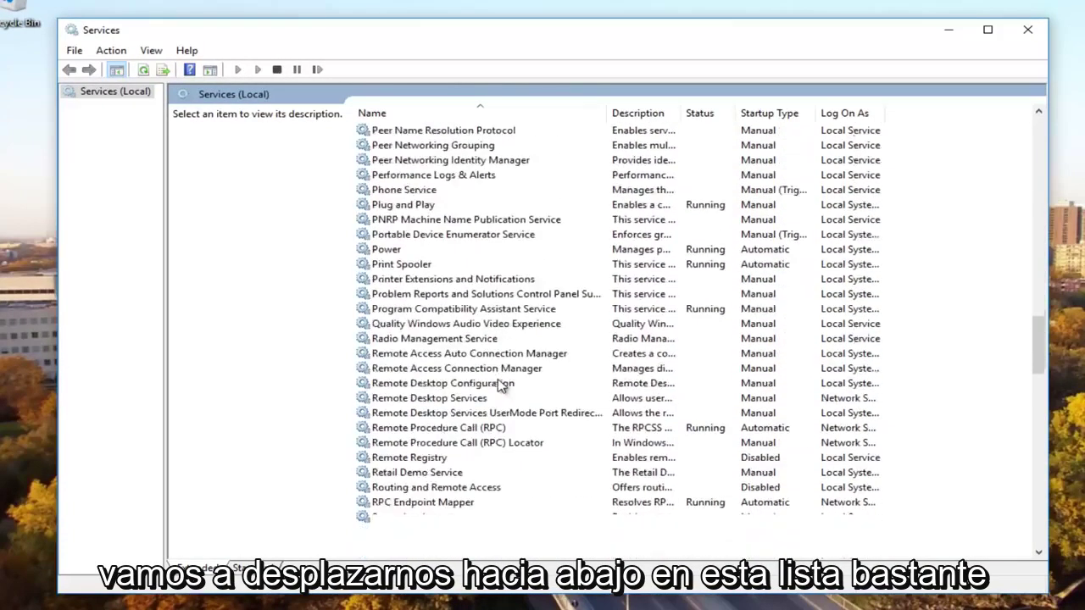
scroll(500, 385, down, 12)
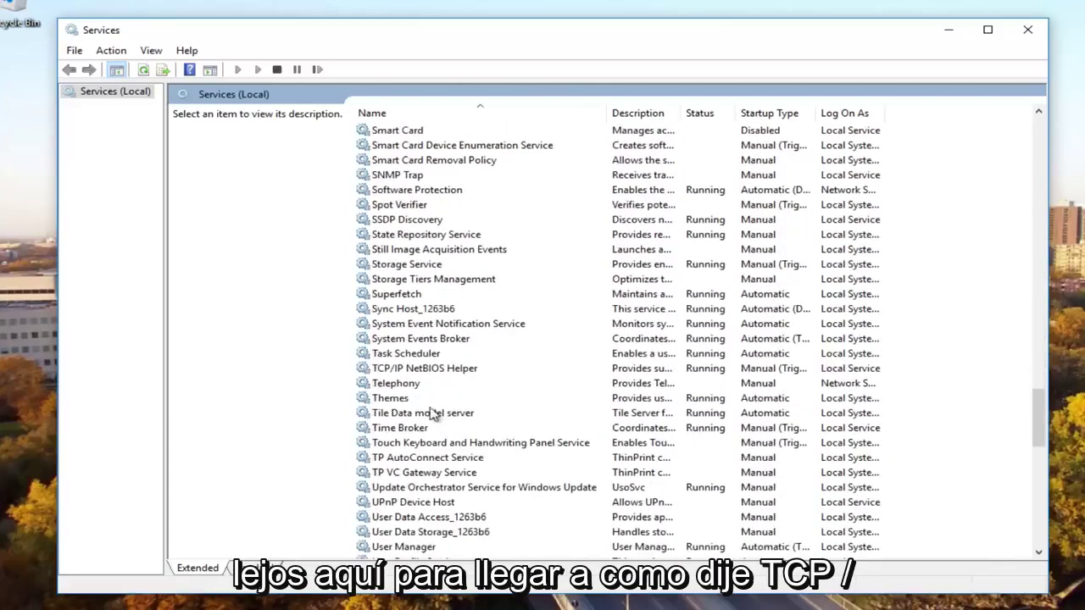
click(403, 373)
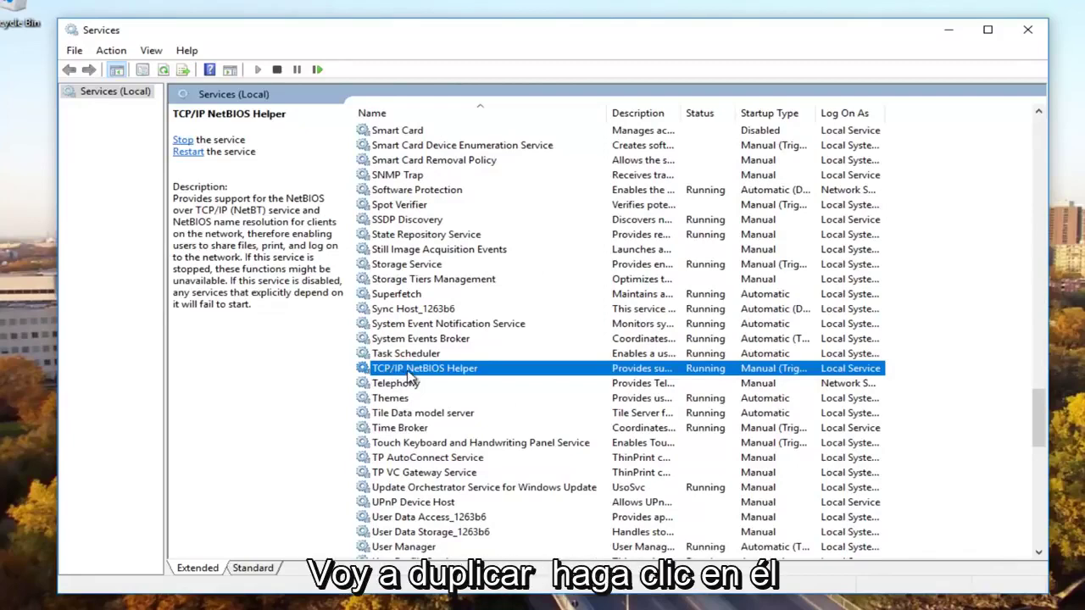
- Set the TCP/IP NetBIOS Helper startup type to Automatic, apply it and confirm with OK
double_click(408, 371)
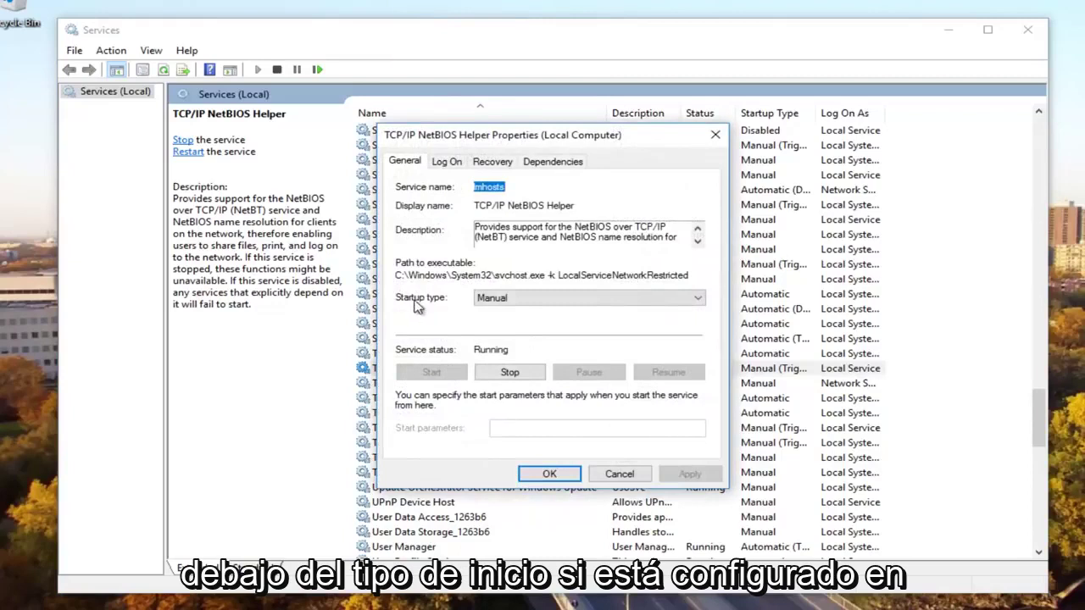
click(523, 301)
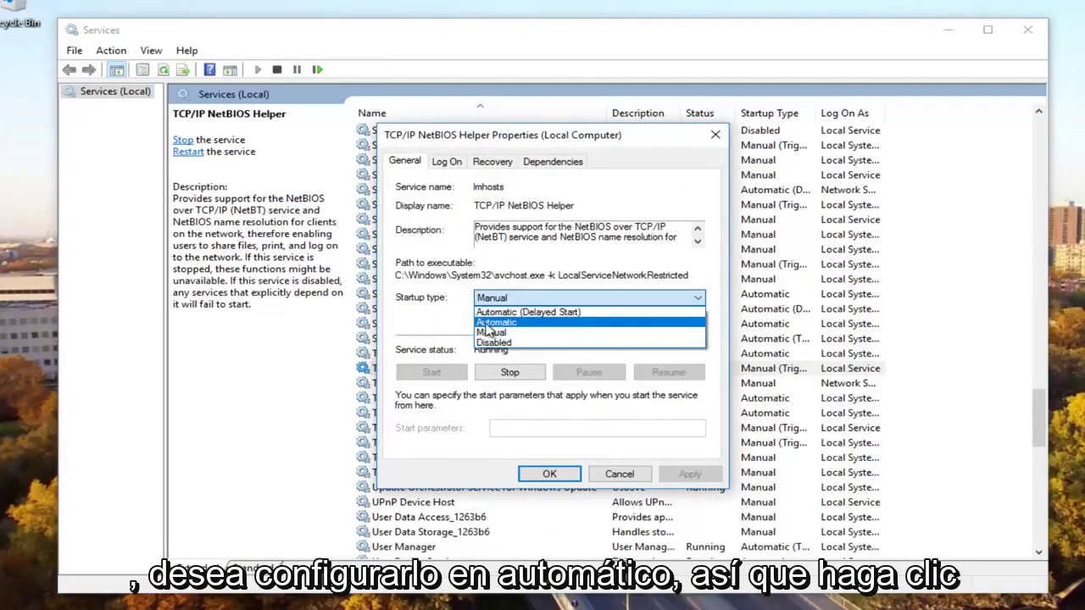
click(490, 325)
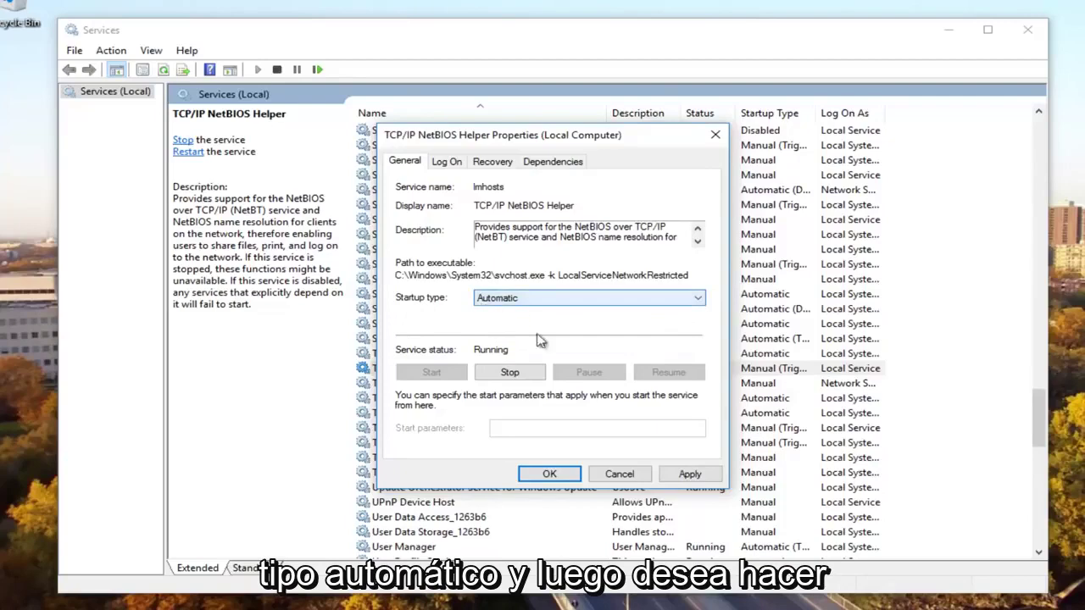
click(690, 474)
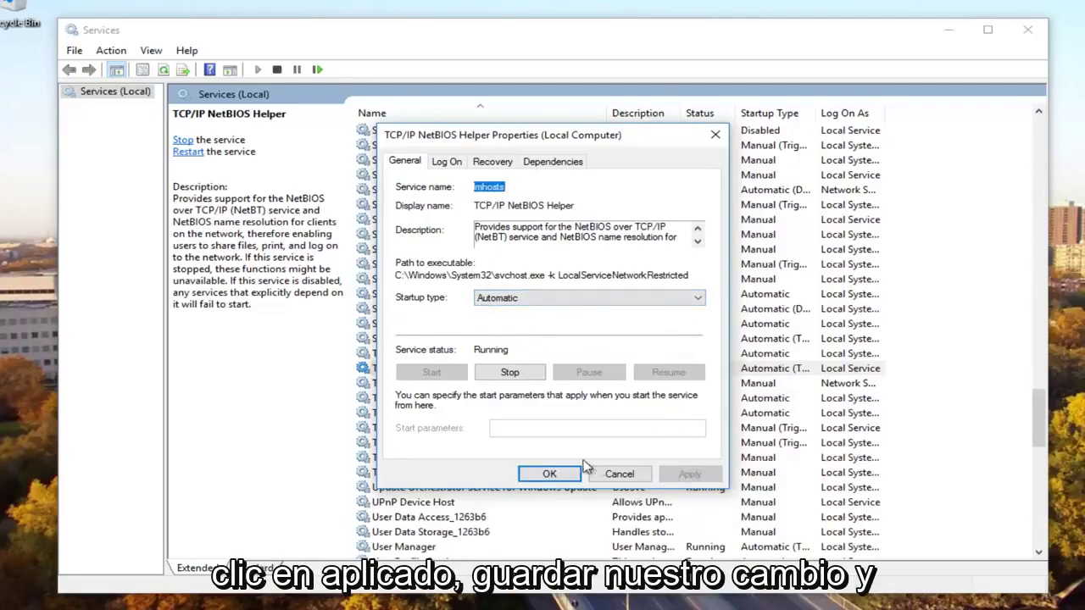
click(534, 475)
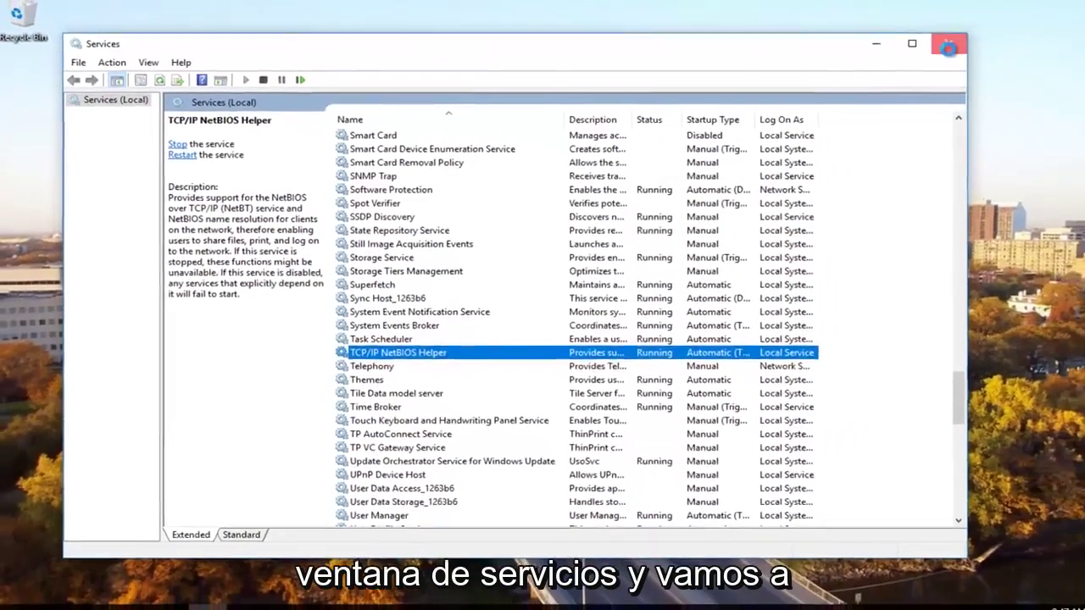
- Close Services and search the Start menu for 'network and sharing center' to open it
click(1027, 30)
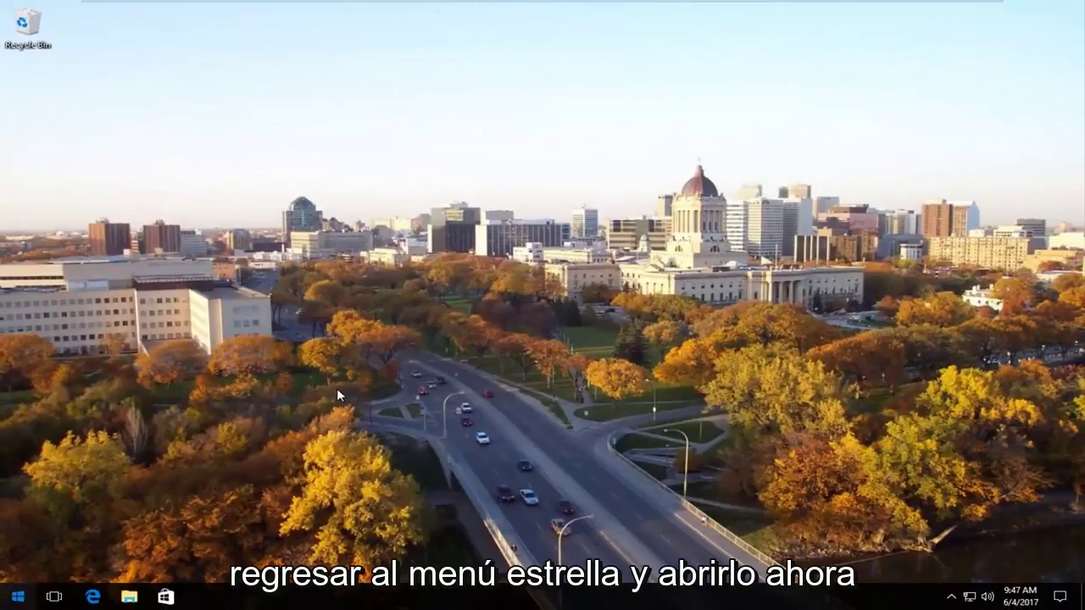
key(super)
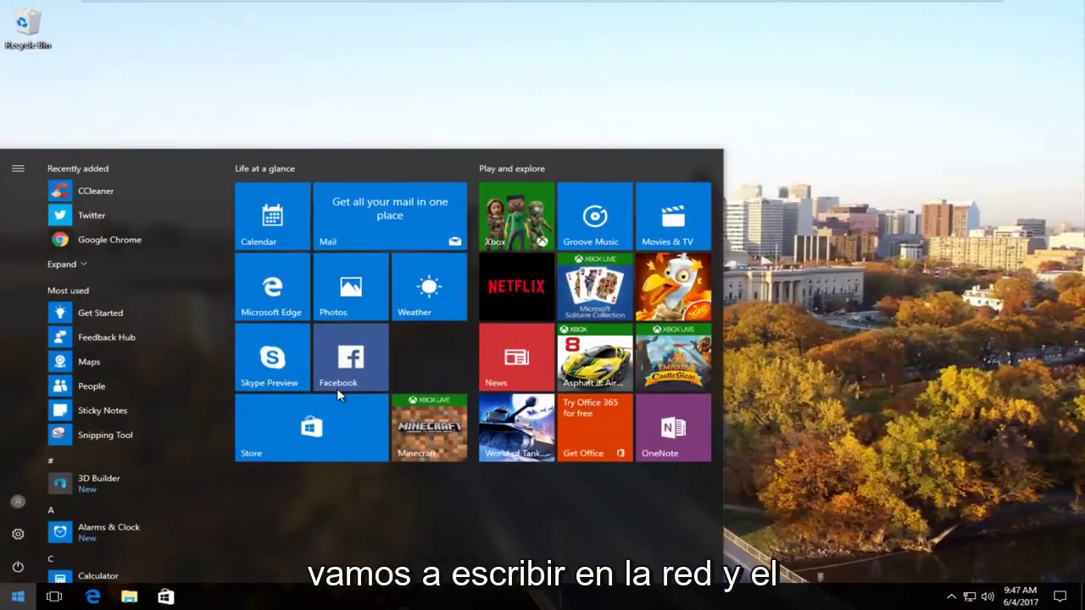
text(netowk)
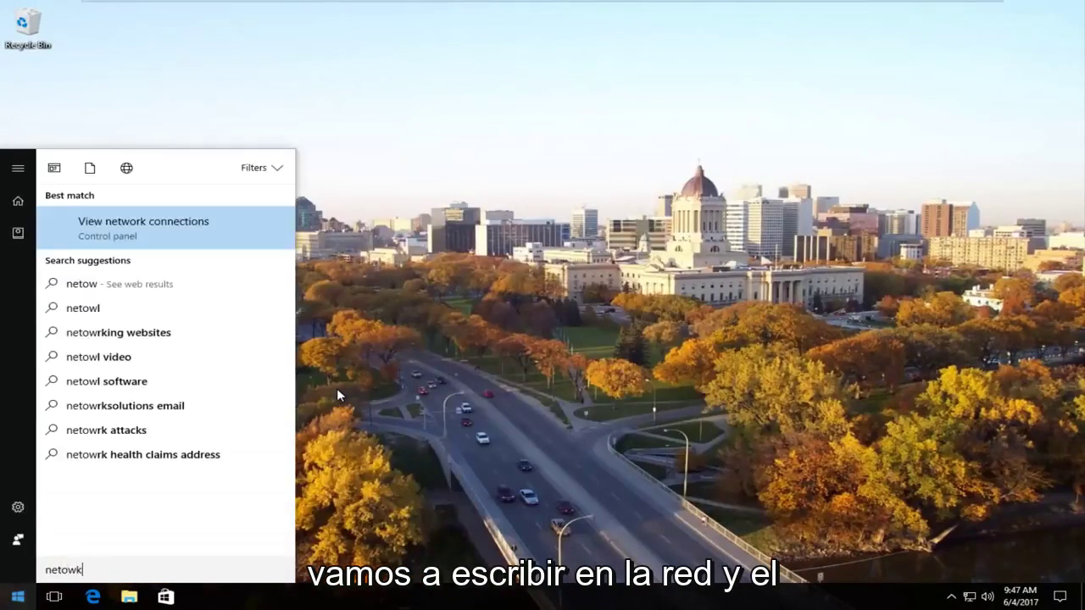
key(BackSpace)
key(BackSpace)
key(BackSpace)
text(work and shring ce)
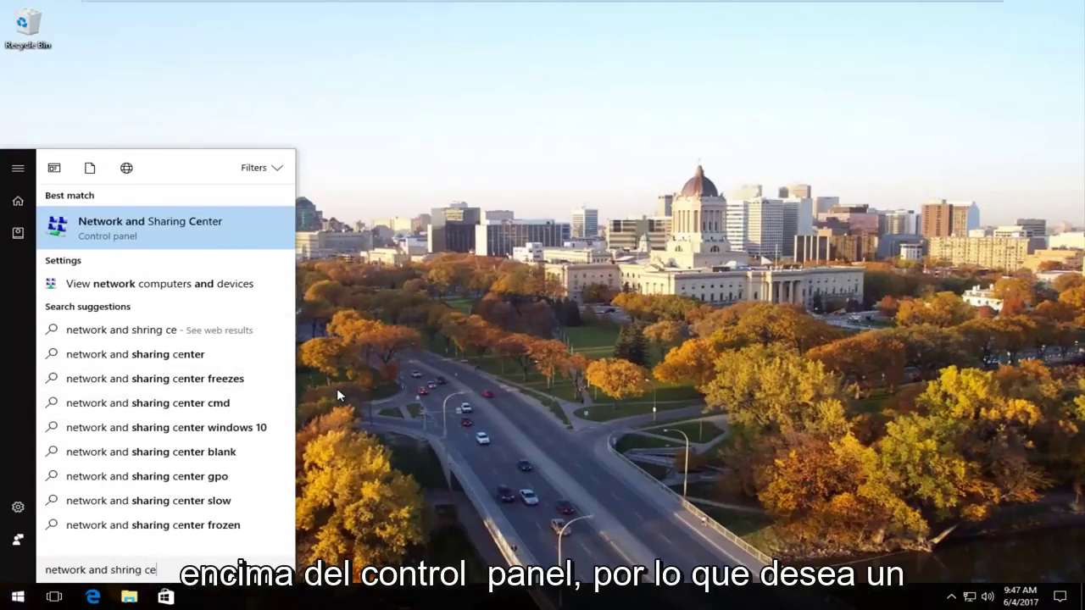
key(Return)
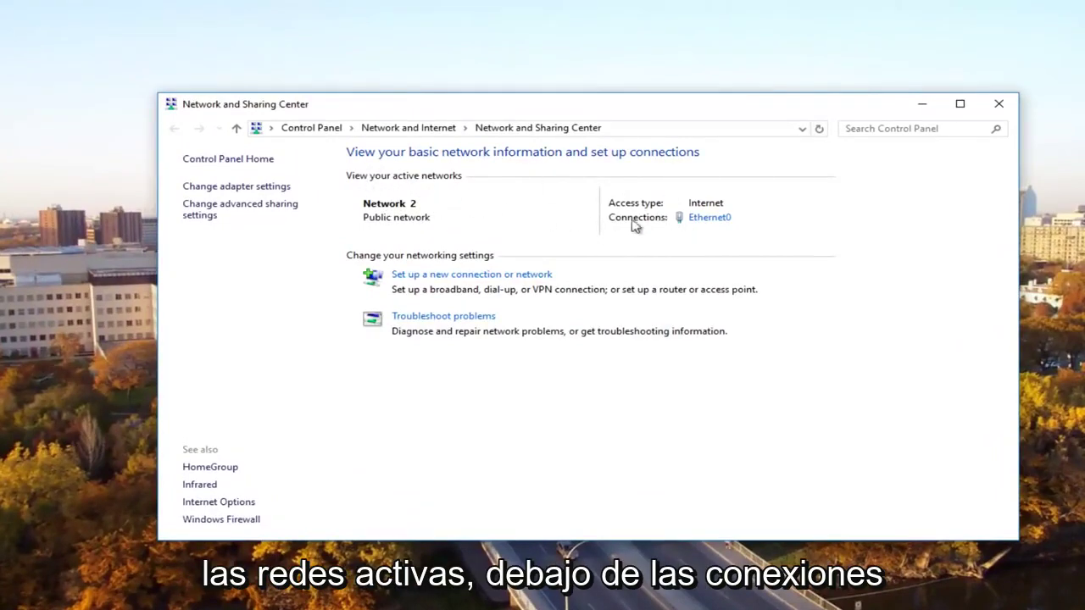
- From Ethernet0 Status, open its Properties and then the Internet Protocol Version 4 (TCP/IPv4) properties
click(705, 219)
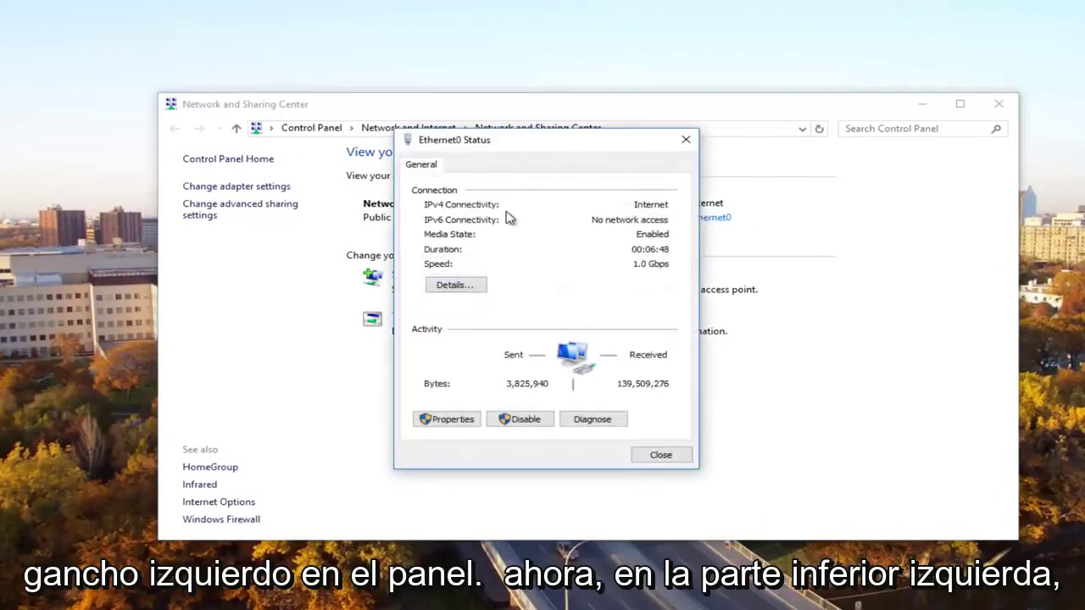
drag(490, 146, 521, 141)
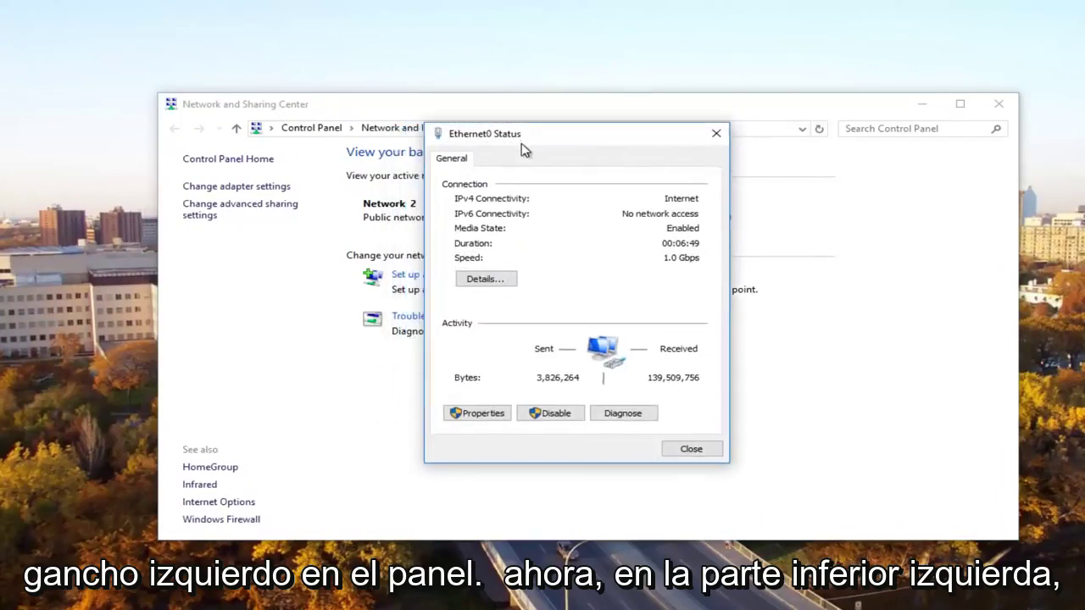
click(479, 417)
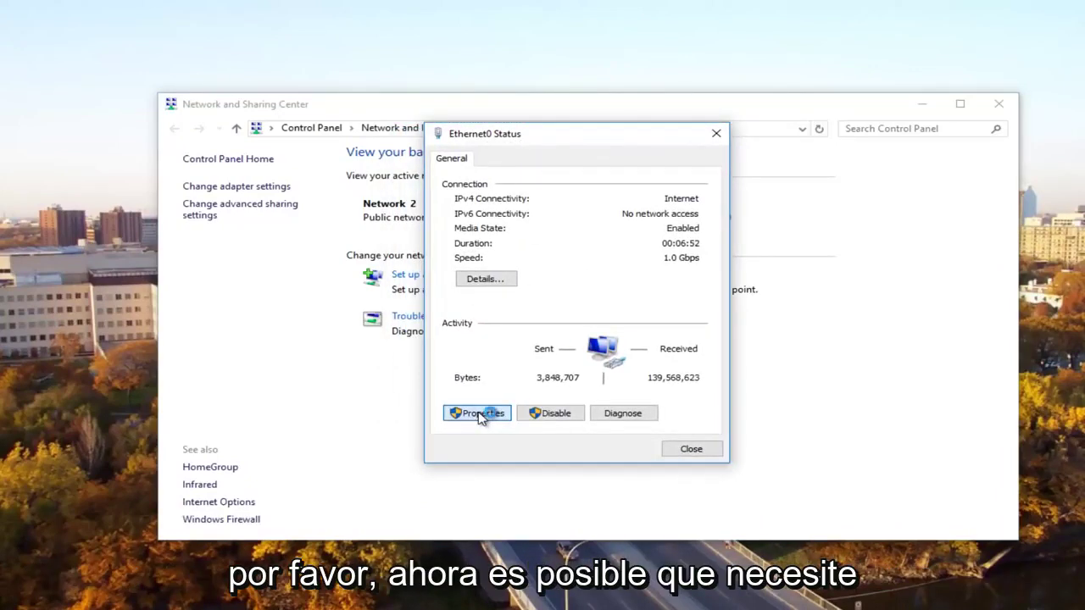
click(542, 151)
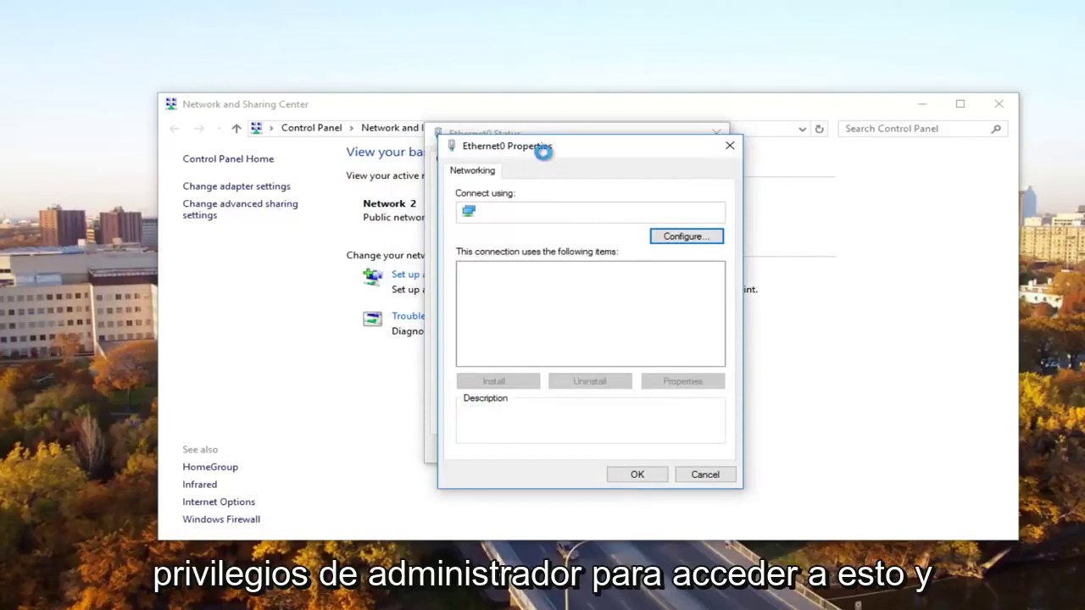
drag(543, 150, 515, 123)
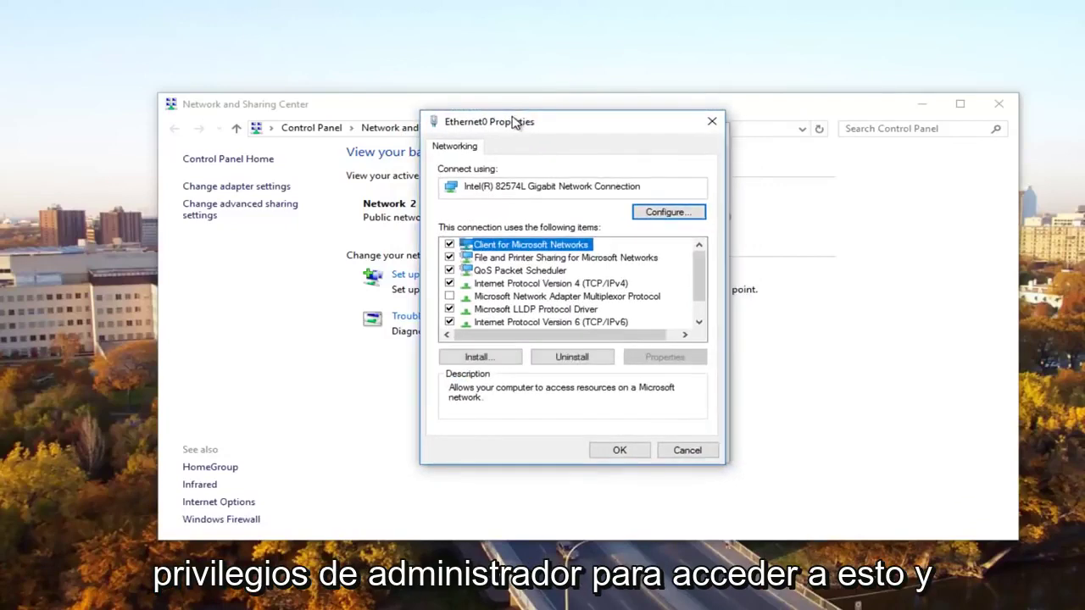
click(522, 286)
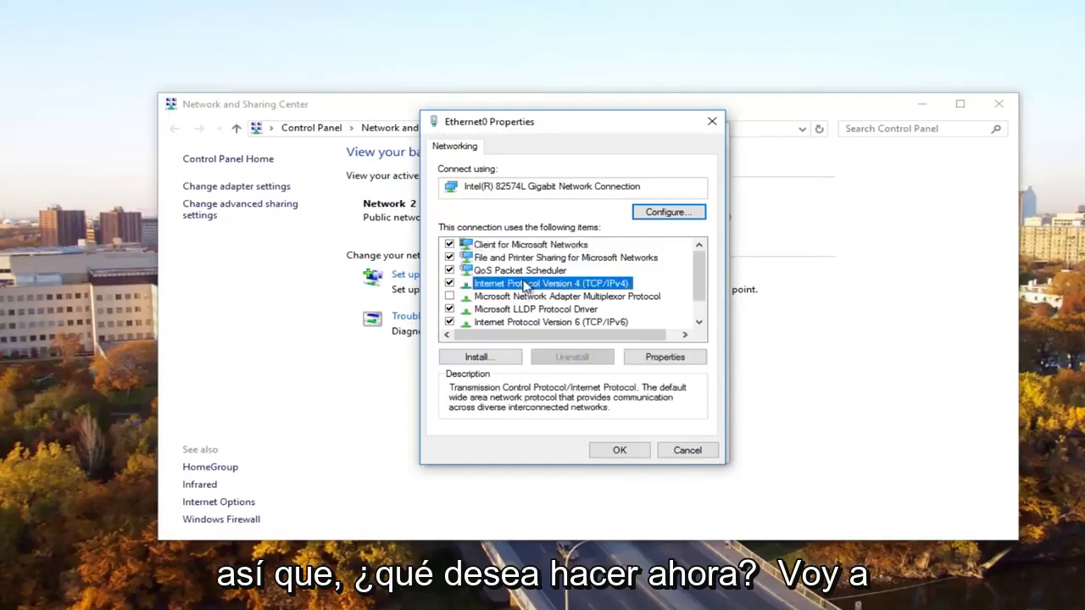
click(647, 358)
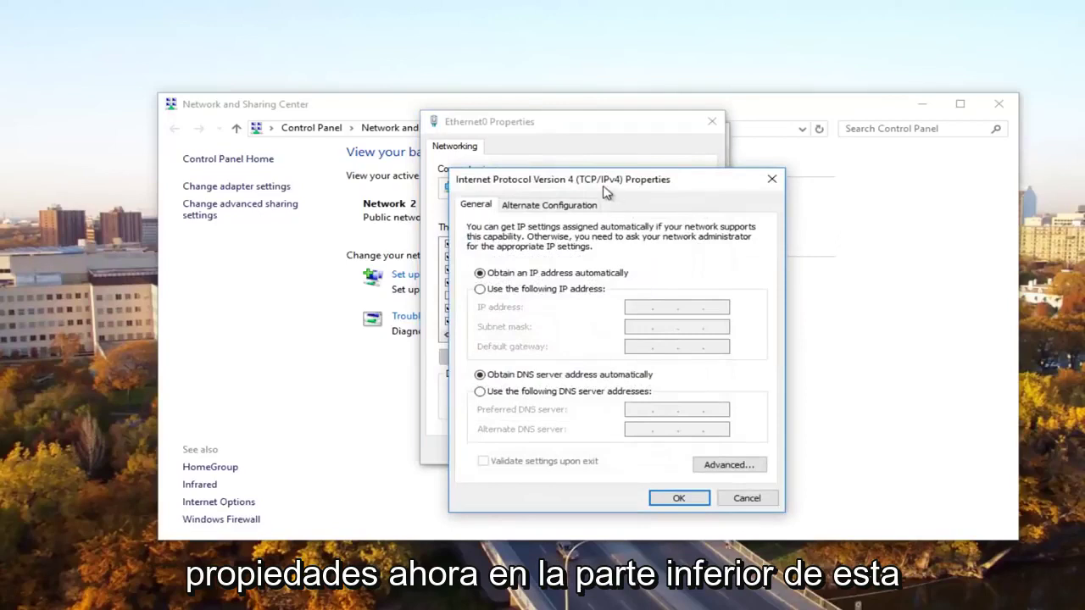
drag(605, 182, 570, 128)
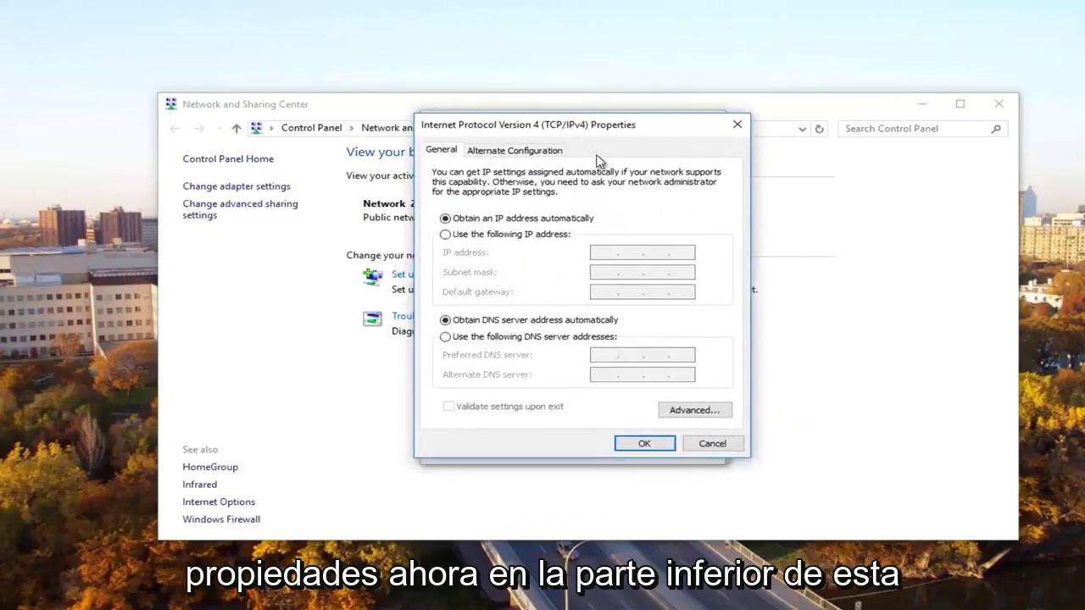
- Select Enable NetBIOS over TCP/IP on the WINS tab of Advanced TCP/IP Settings
click(687, 414)
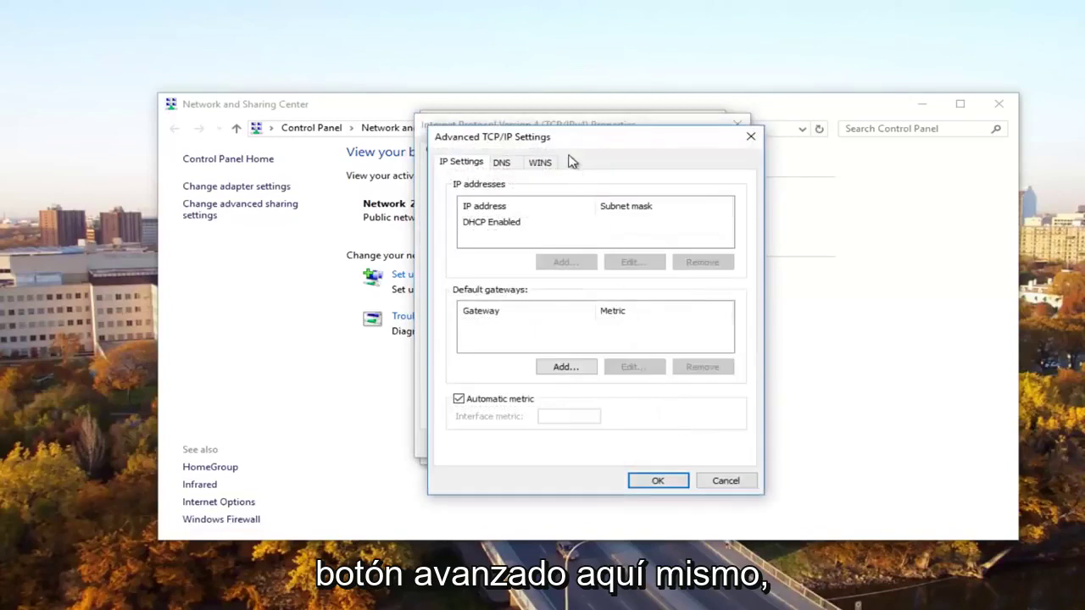
drag(558, 146, 548, 125)
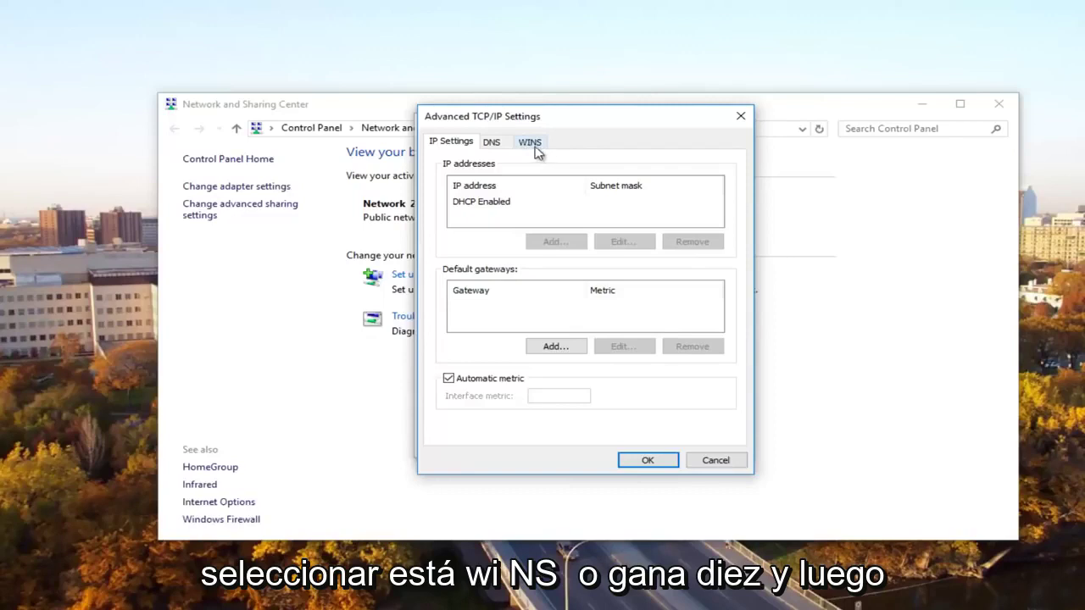
click(532, 143)
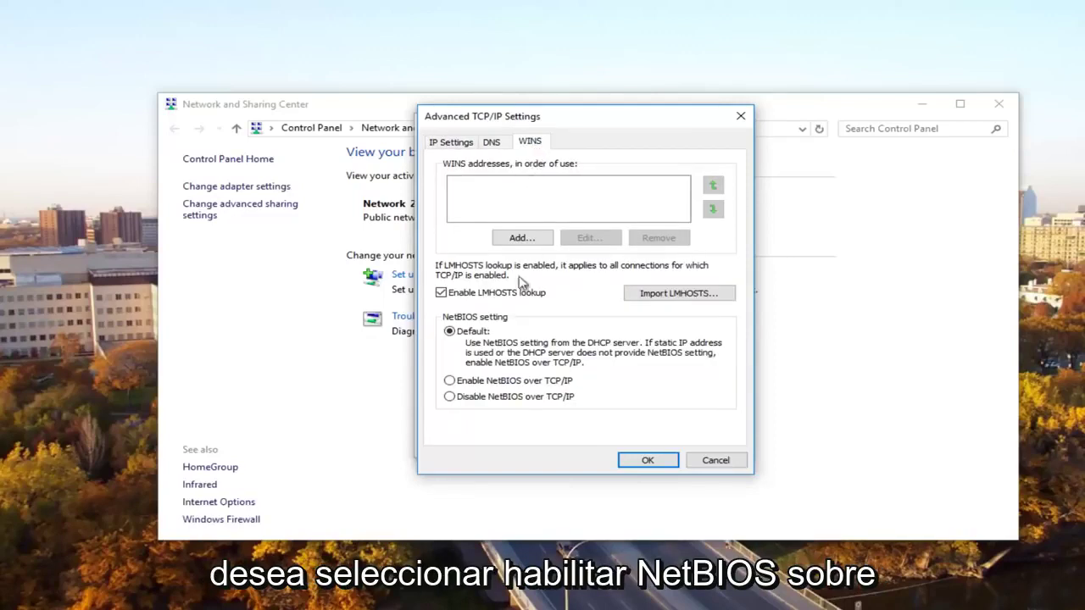
click(450, 382)
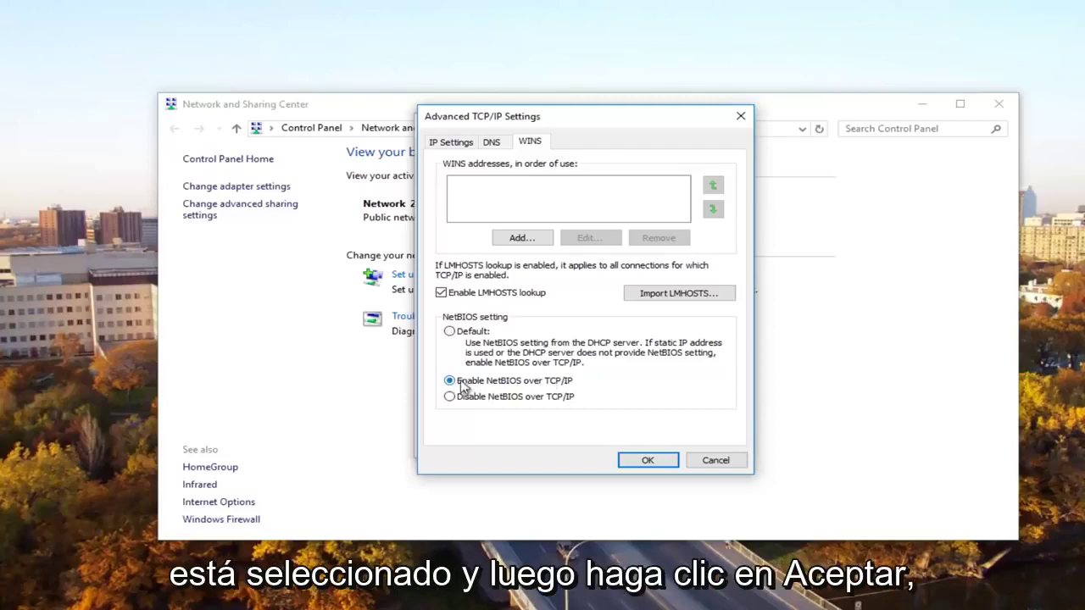
- Save the change with OK in each dialog and close the Ethernet0 Properties and Status windows
click(642, 463)
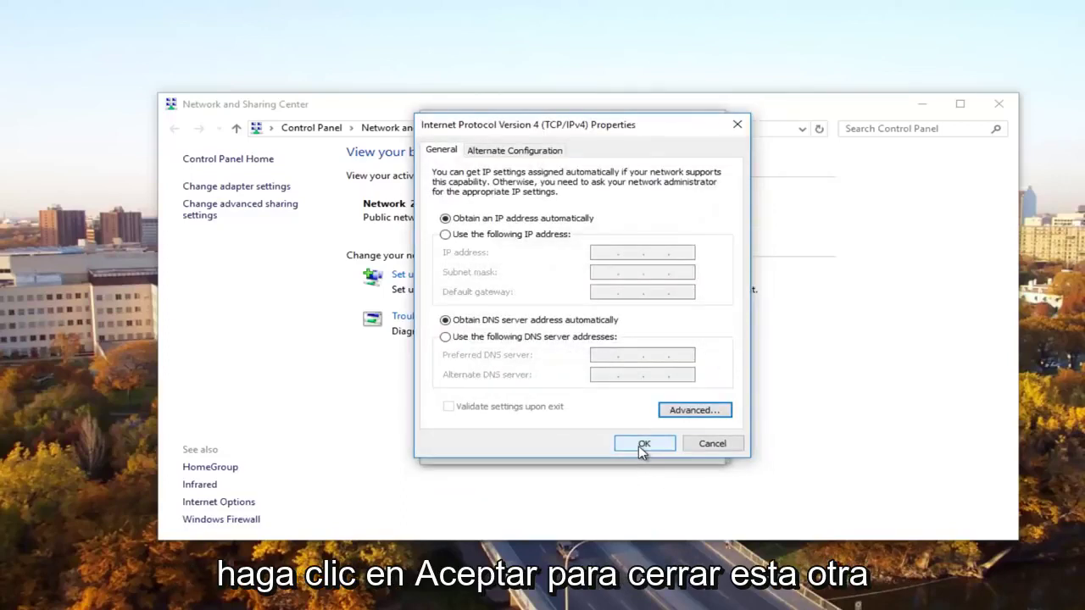
click(643, 445)
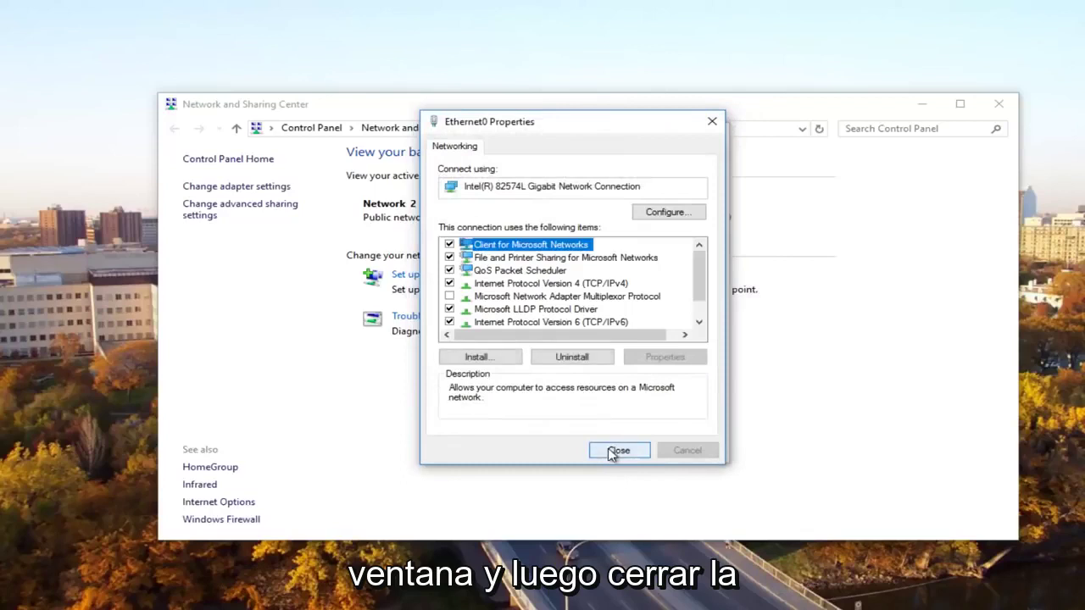
click(615, 449)
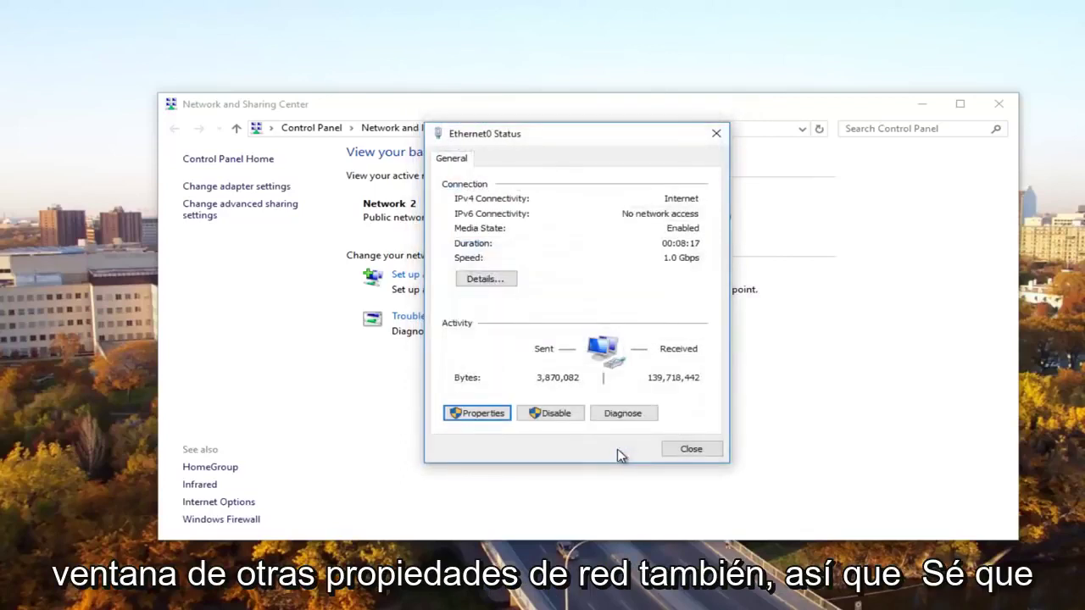
click(716, 133)
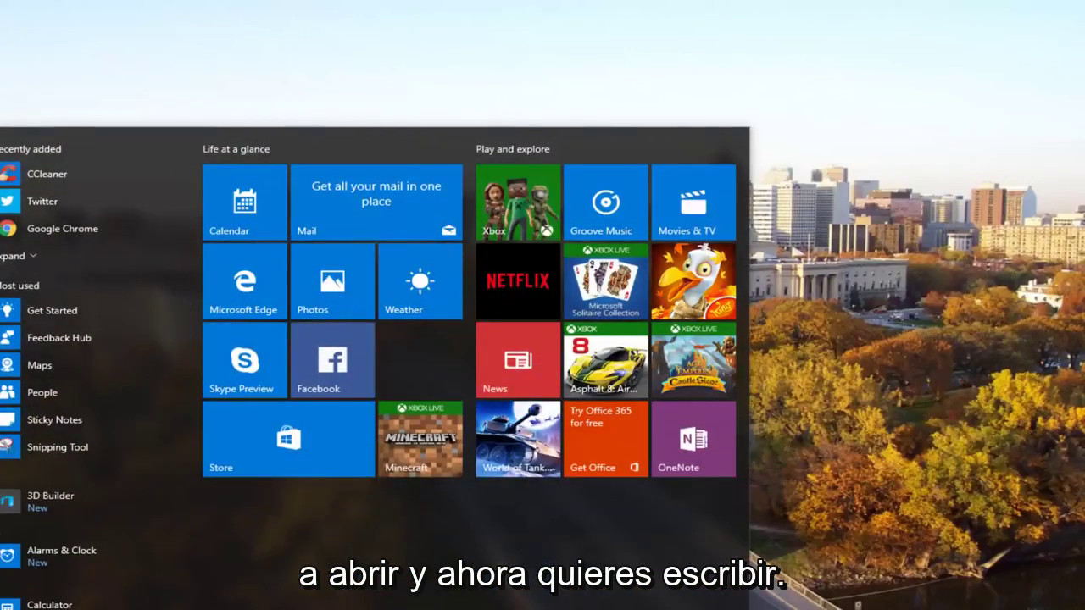
- Search for 'regedit' and choose to run it as administrator
text(regedit)
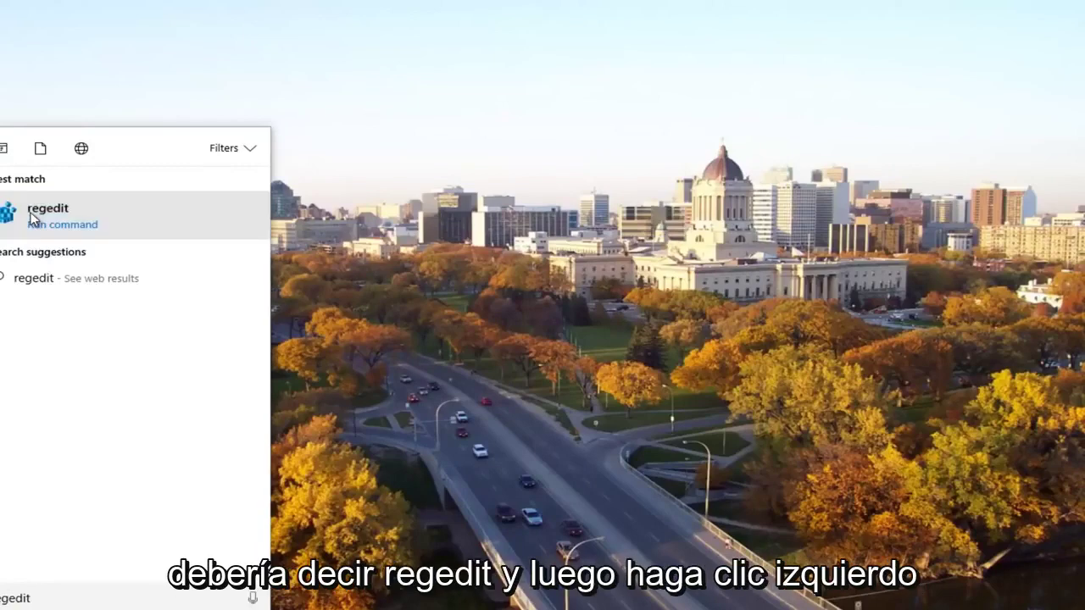
right_click(31, 217)
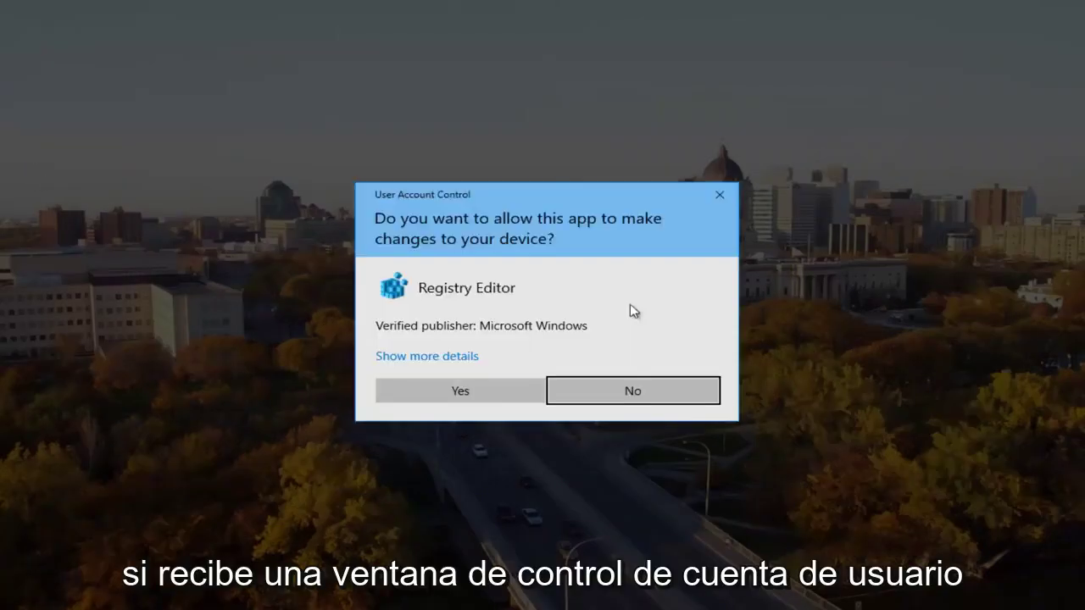
- Allow Registry Editor at the UAC prompt and expand HKEY_LOCAL_MACHINE\SOFTWARE\Microsoft down to MSLicensing
click(441, 383)
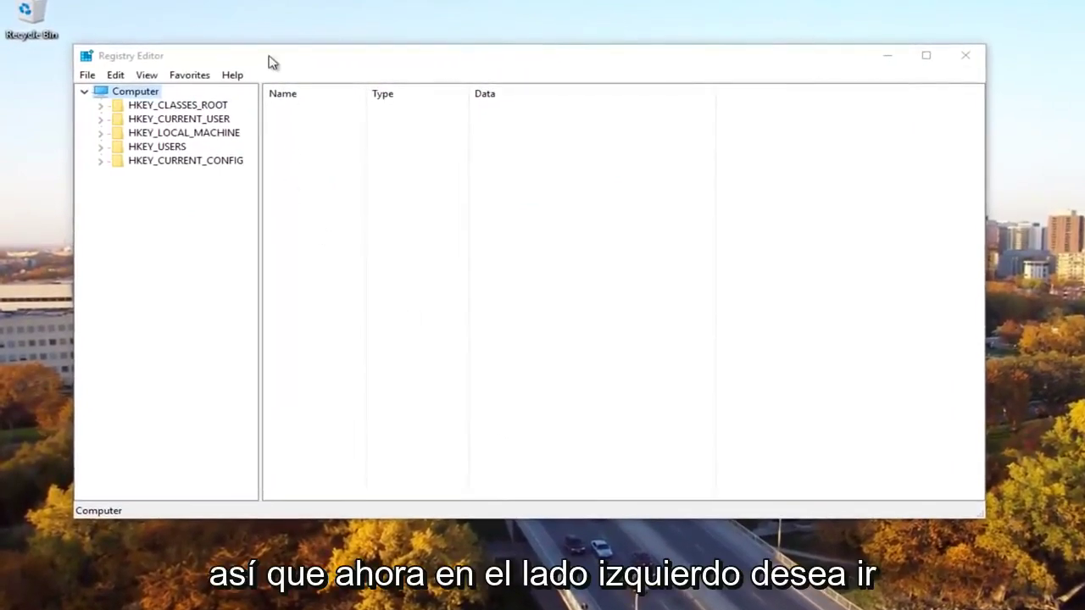
drag(270, 56, 293, 55)
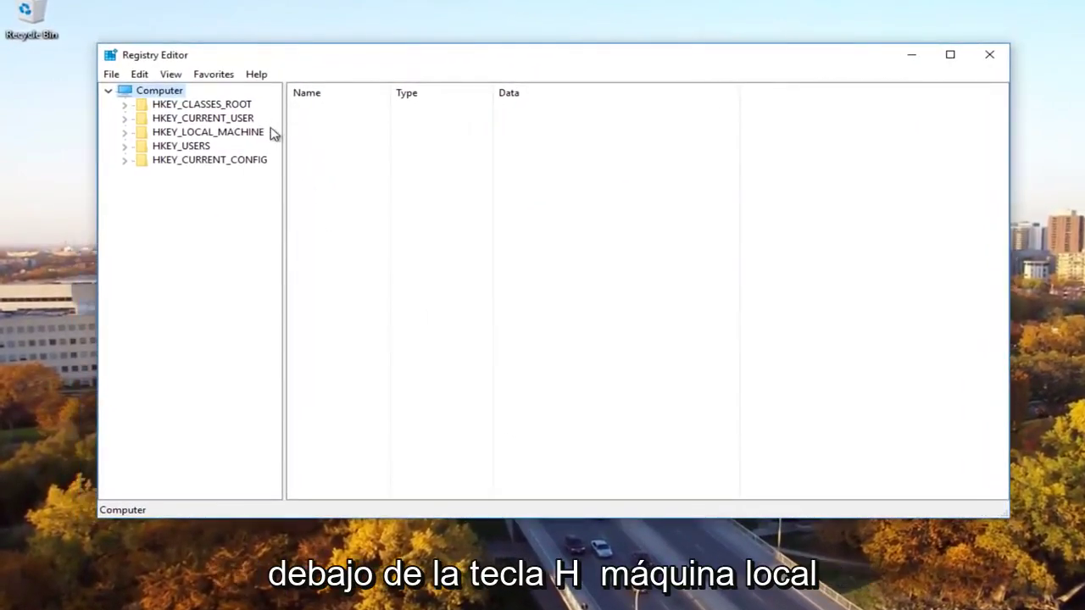
click(125, 133)
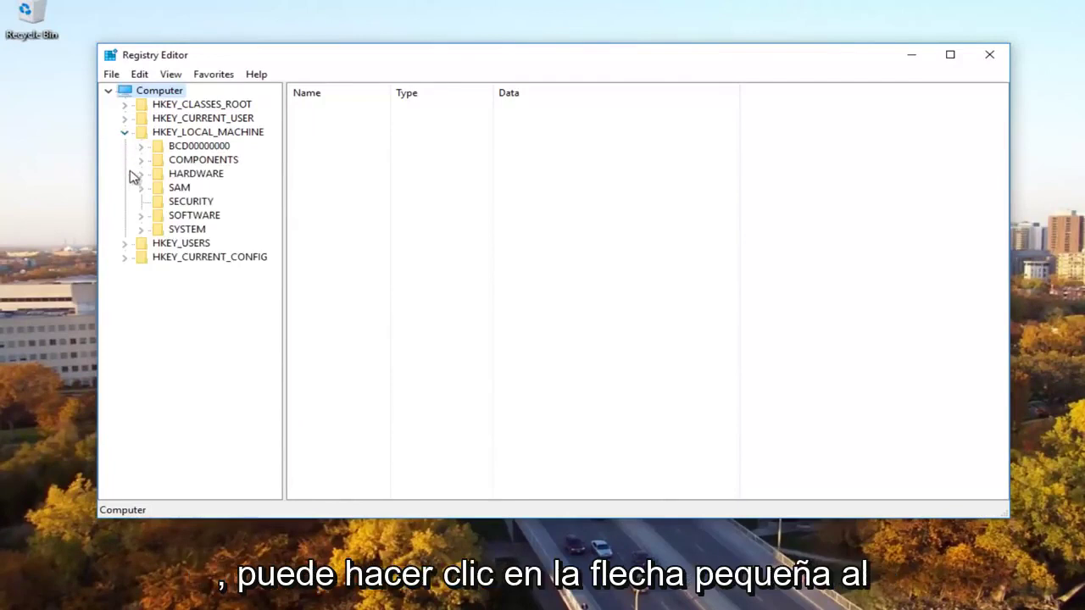
click(141, 217)
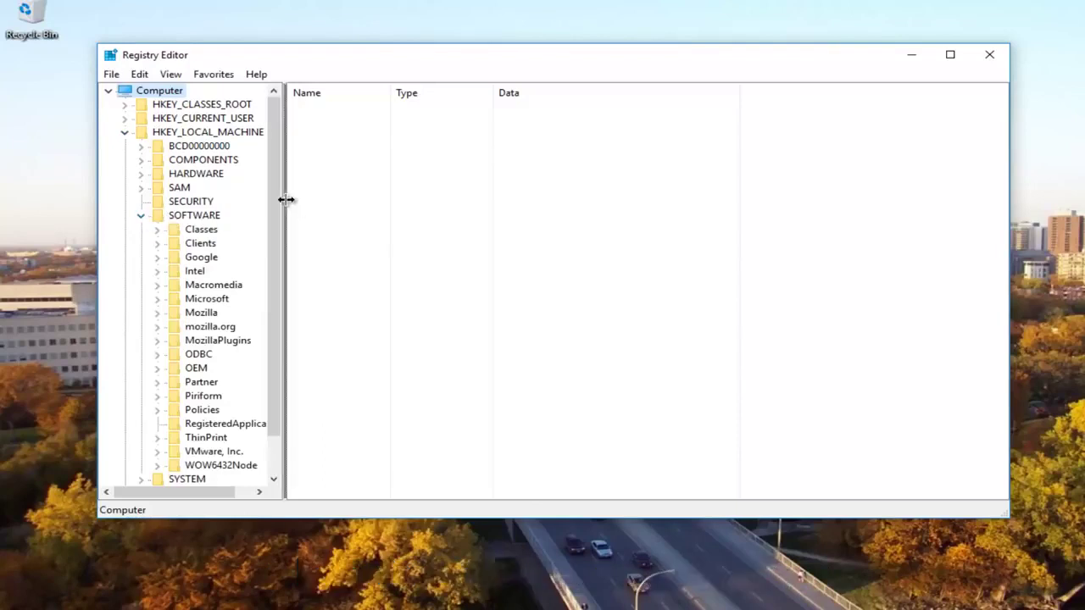
drag(288, 199, 332, 212)
click(203, 300)
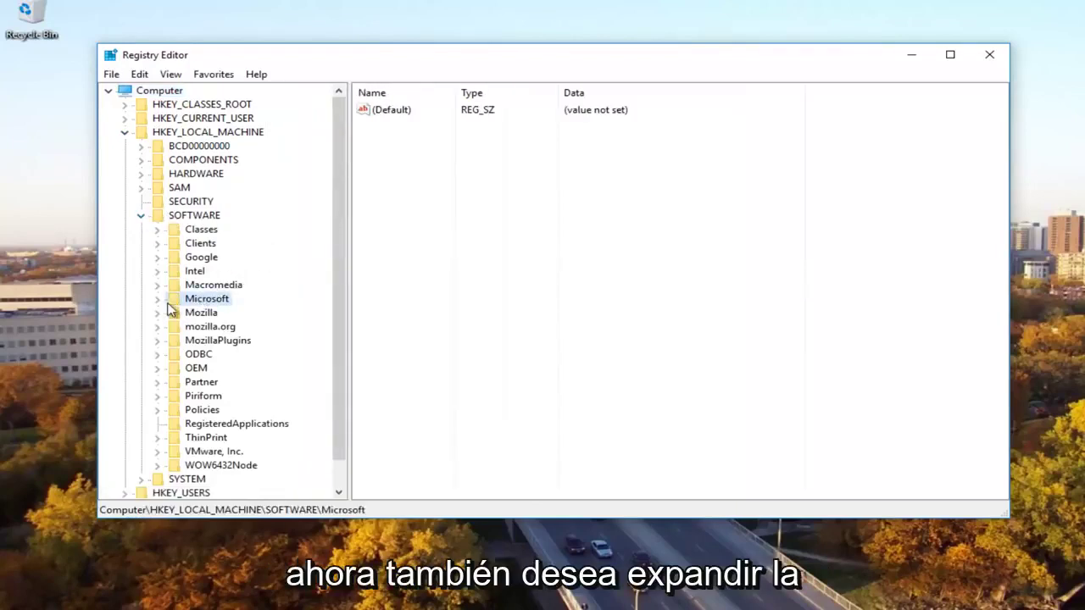
click(158, 299)
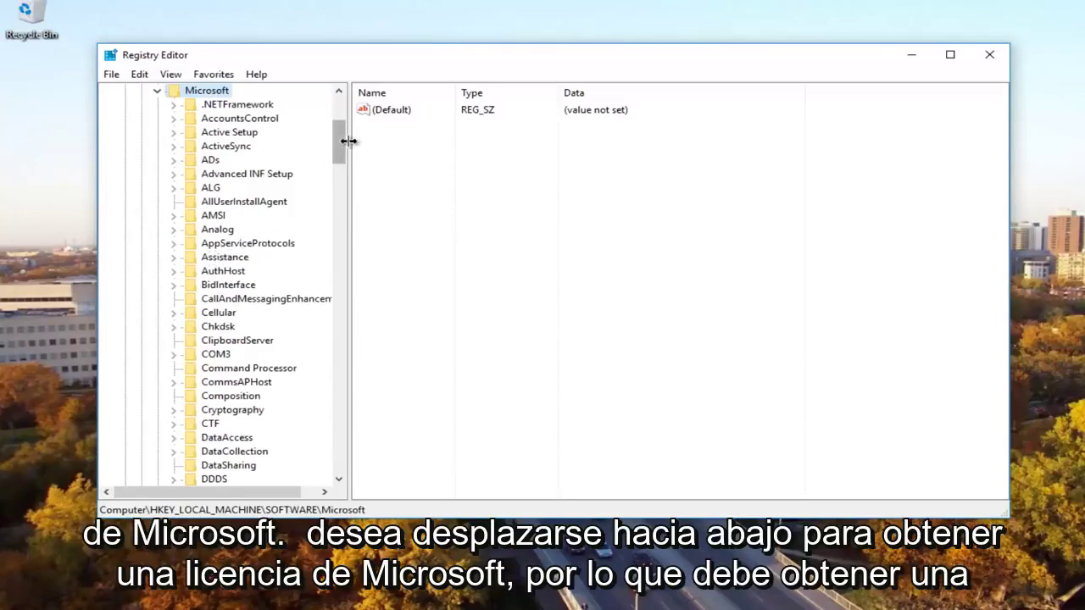
drag(337, 140, 335, 252)
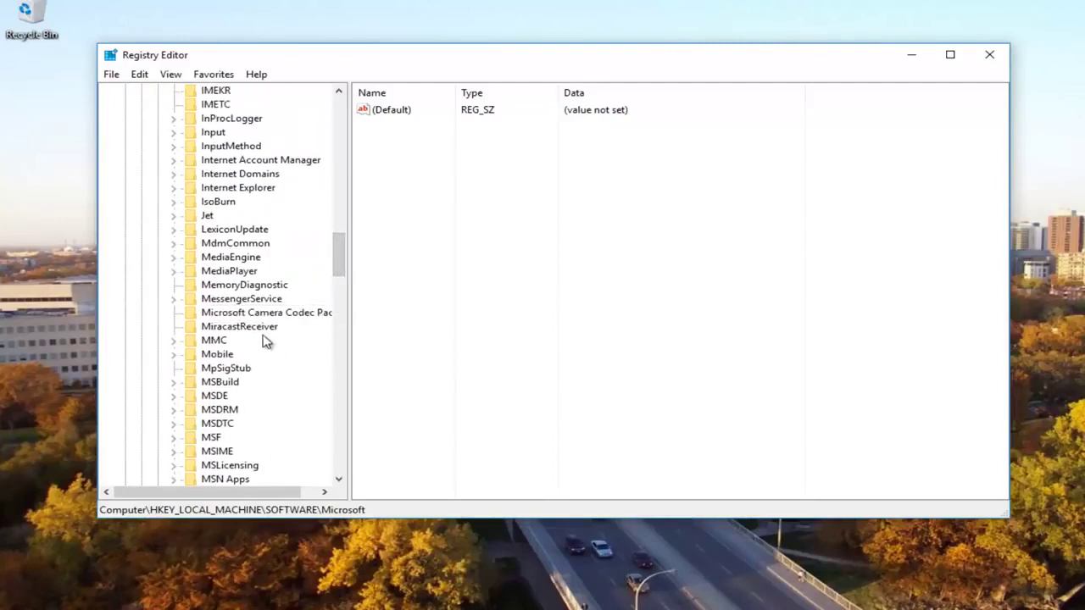
scroll(262, 332, down, 3)
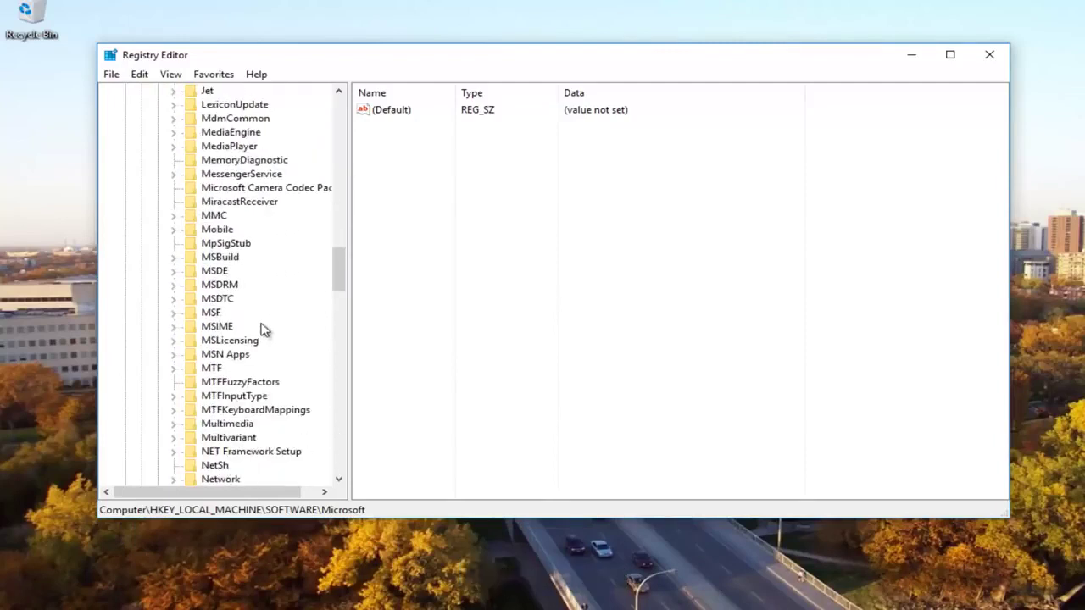
- Expand the MSLicensing key and select its HardwareID subkey
click(240, 341)
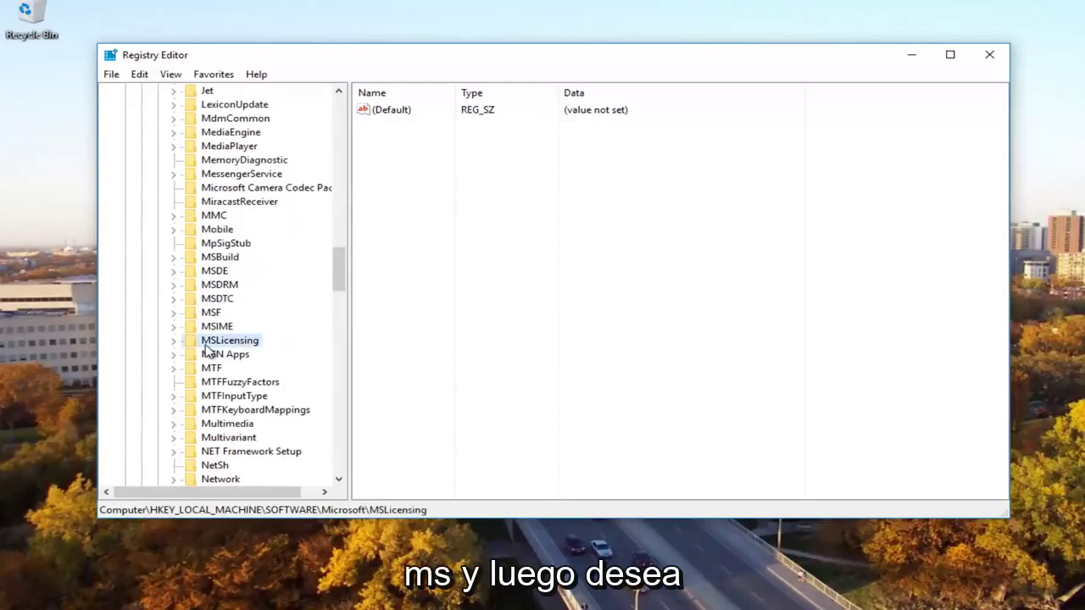
click(174, 341)
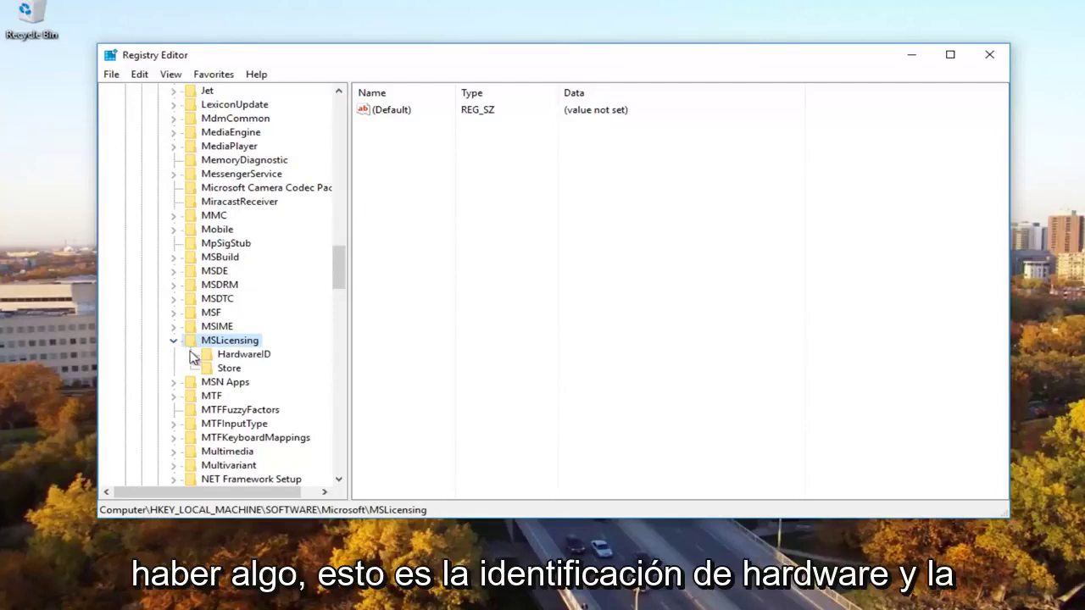
click(233, 355)
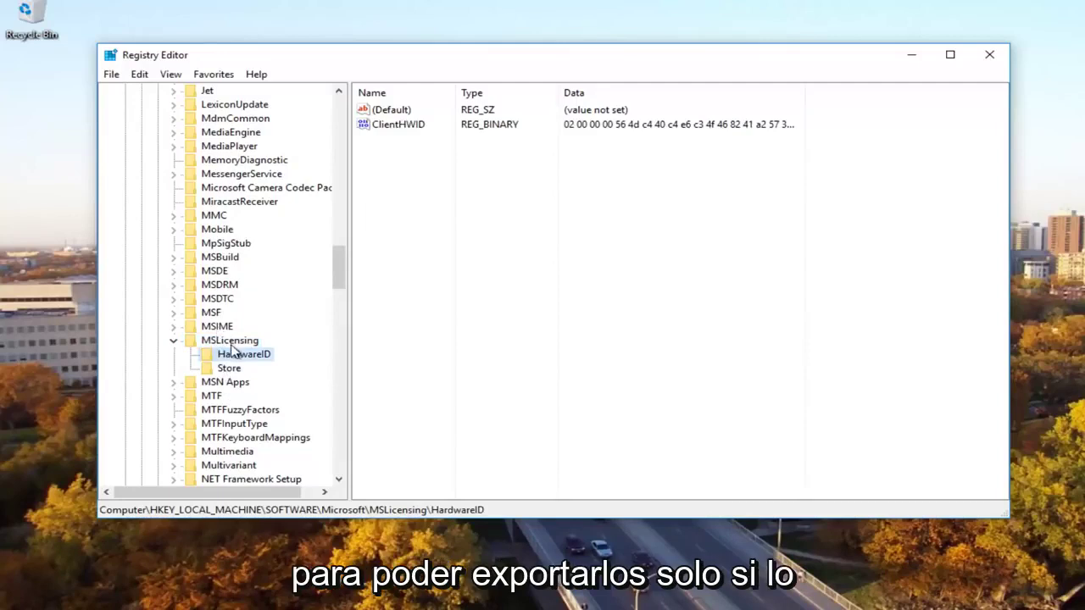
click(227, 370)
key(Left)
key(Down)
key(Down)
key(Up)
key(Down)
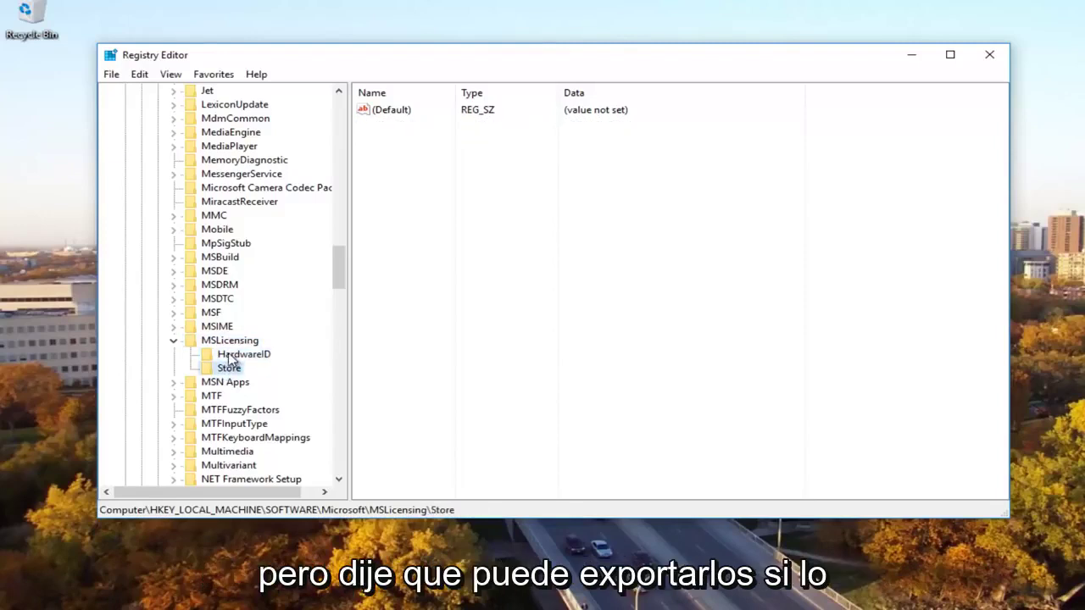
key(Up)
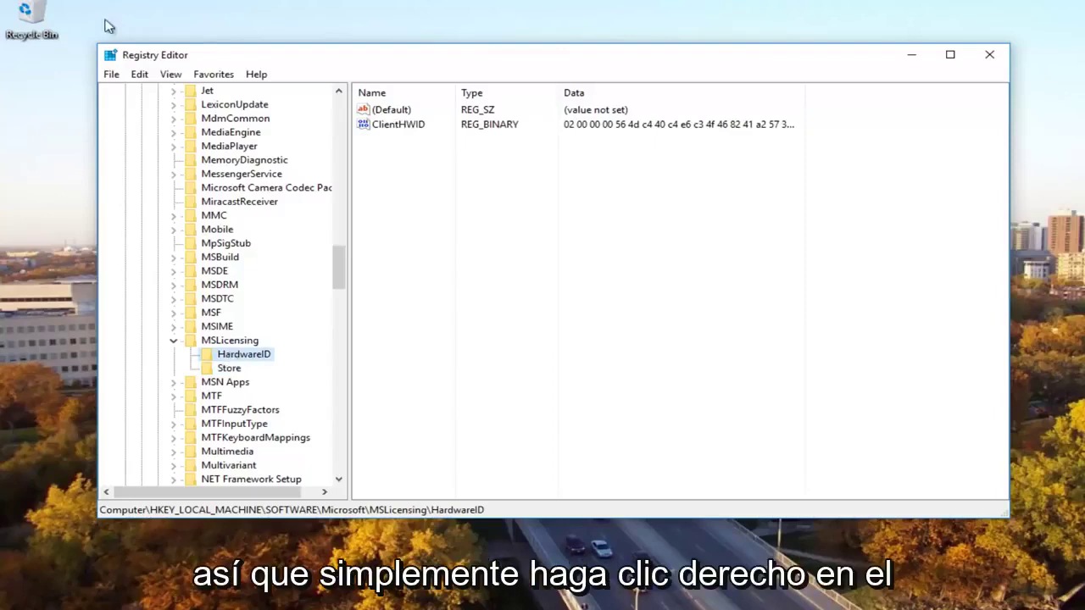
right_click(230, 357)
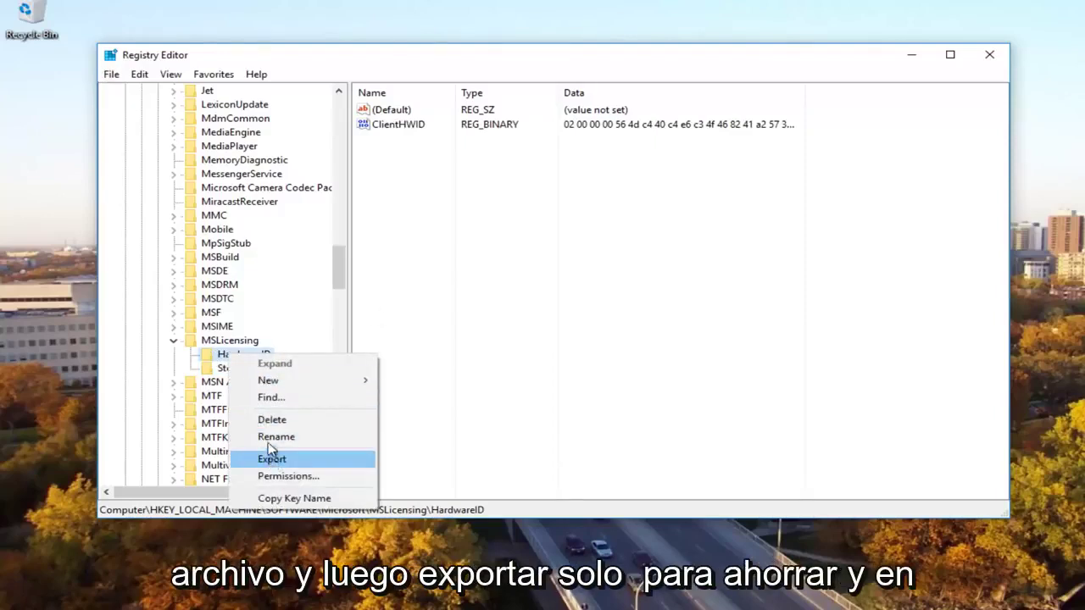
click(212, 352)
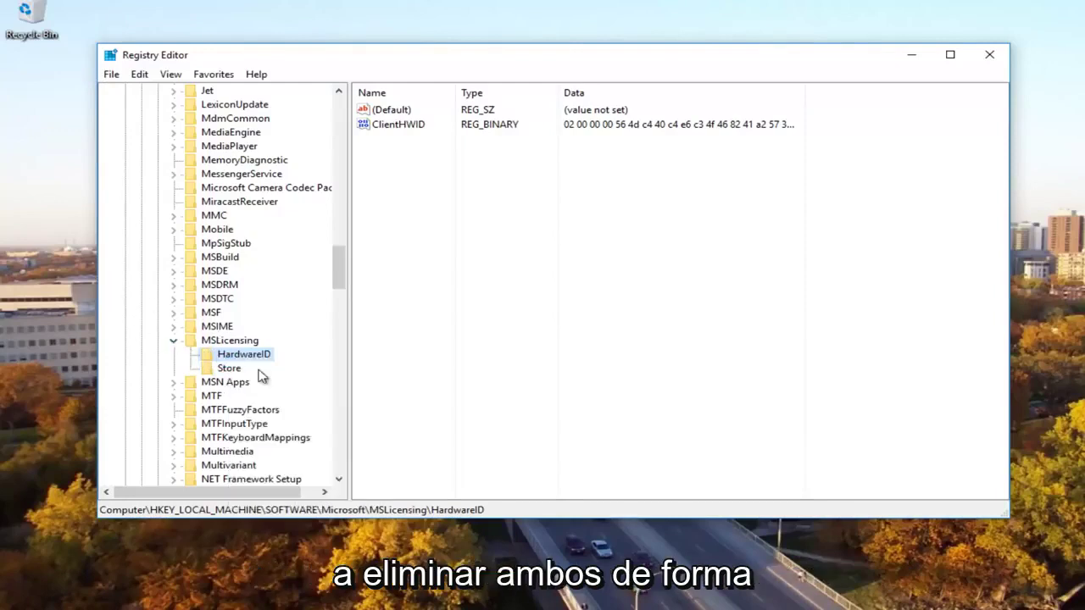
- Delete the HardwareID and Store keys, confirming each, and close Registry Editor
key(Delete)
click(719, 321)
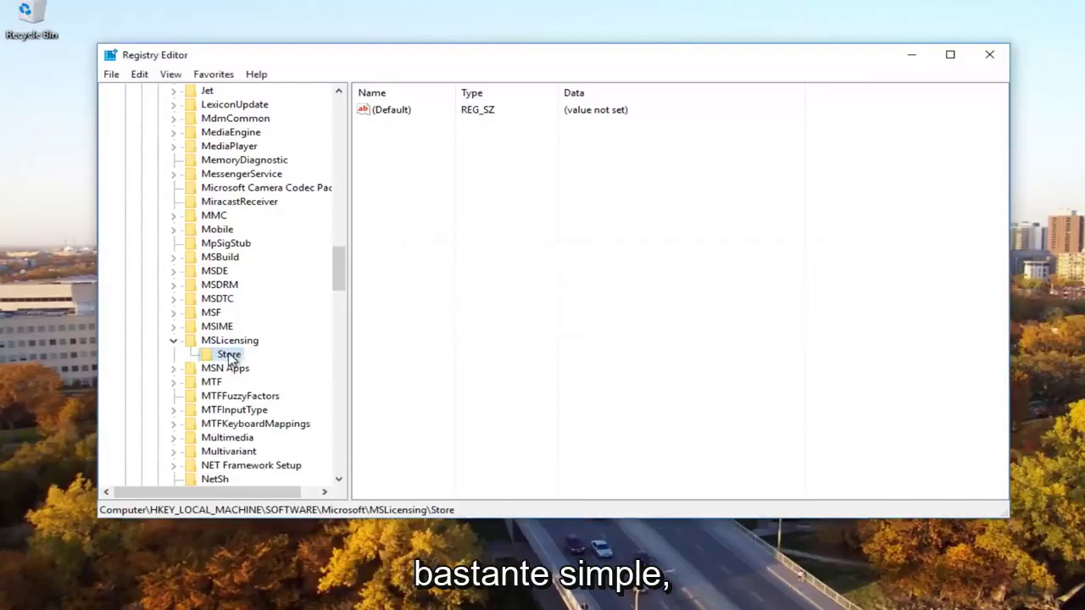
key(Delete)
click(703, 322)
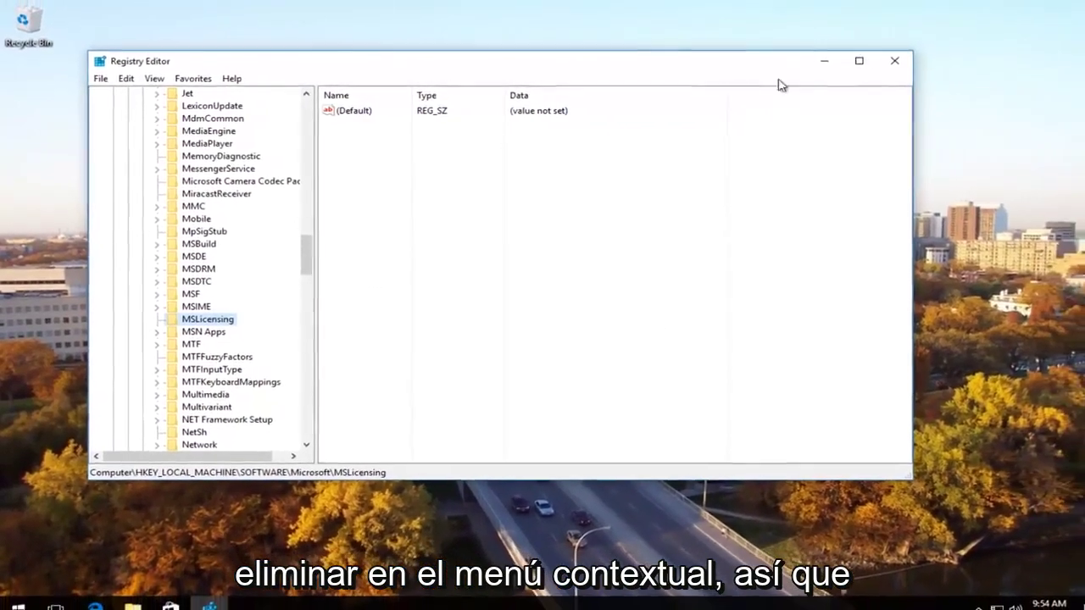
click(894, 60)
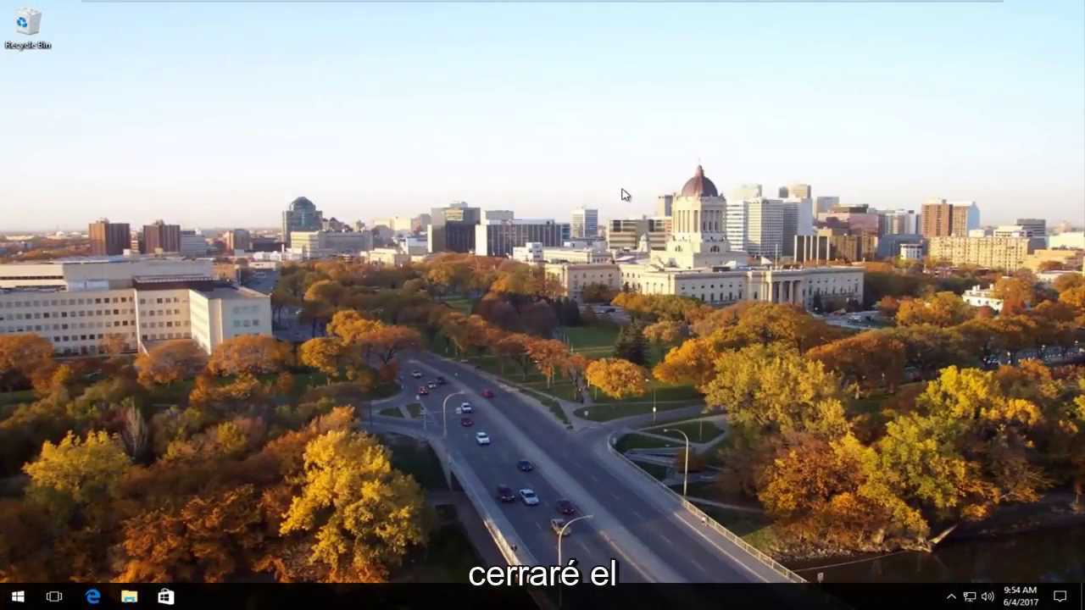
- Search Windows for 'network' and open Network and Sharing Center, repositioning its window
key(super+s)
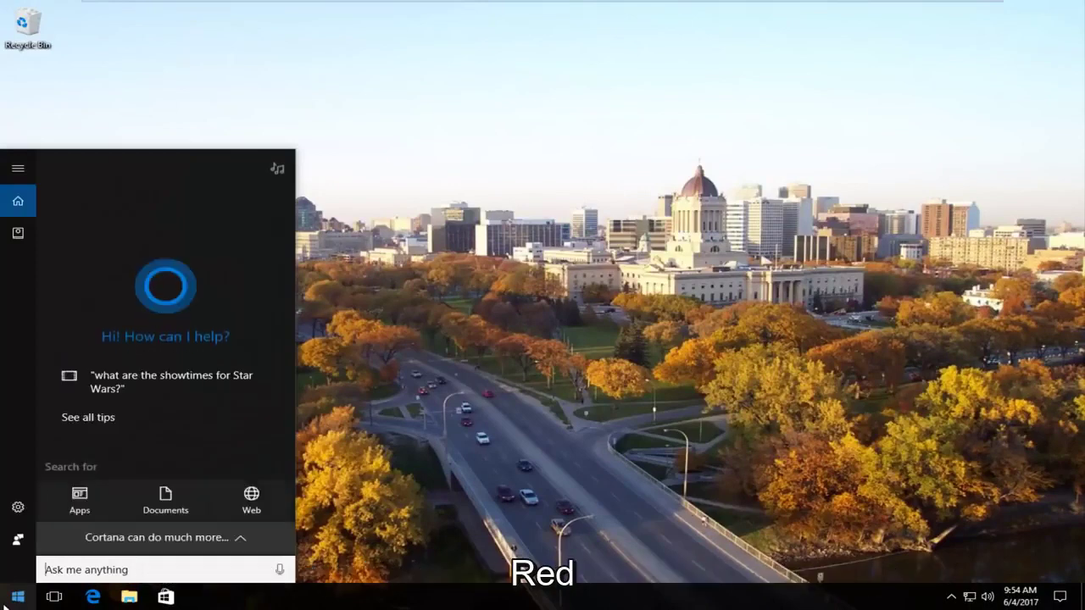
text(nwe)
key(BackSpace)
key(BackSpace)
text(etwor)
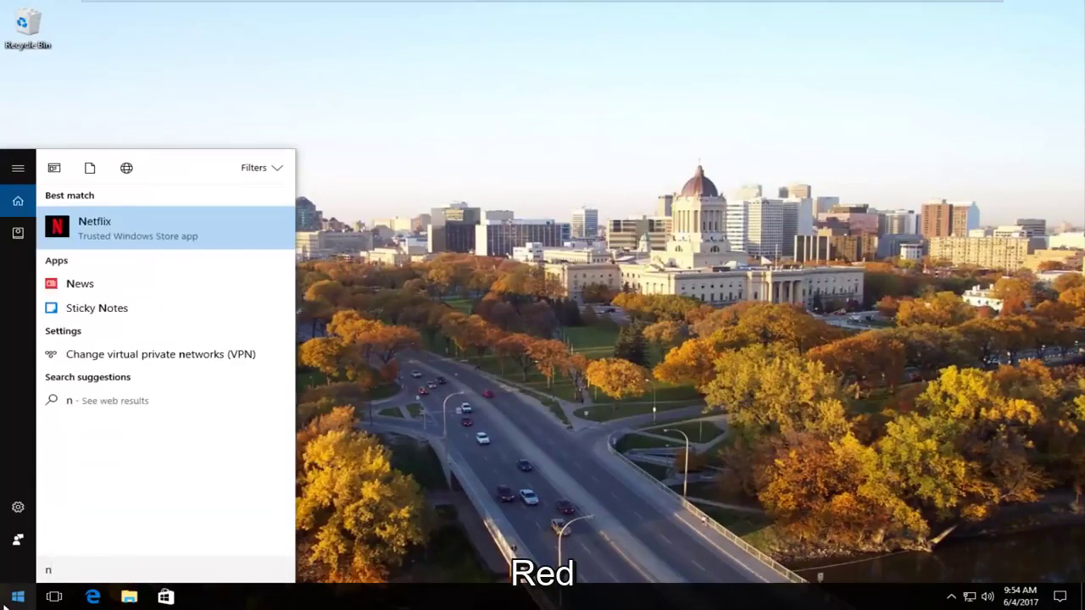
text(k)
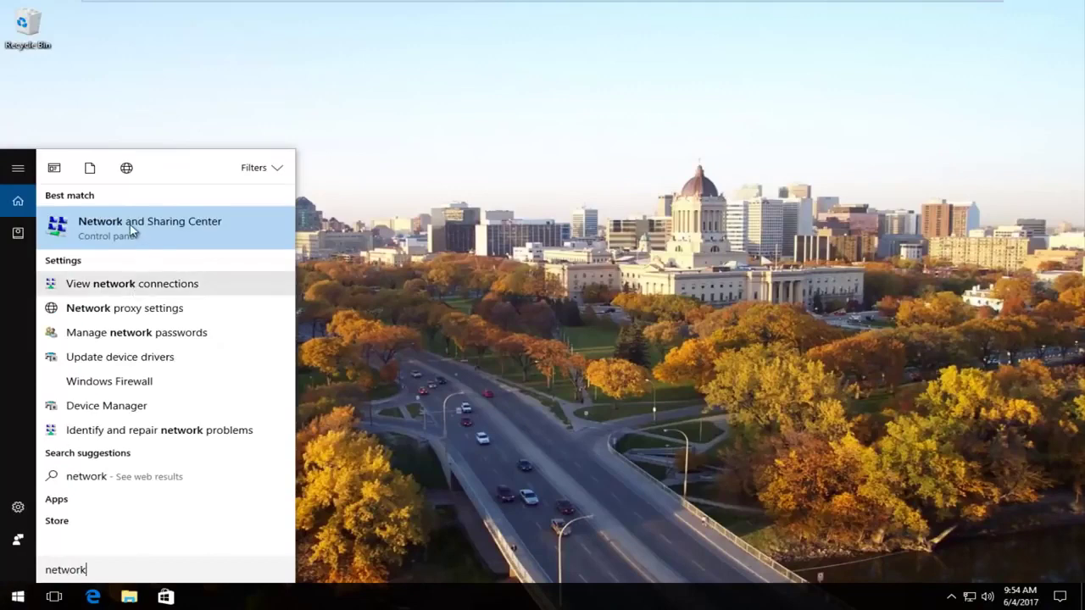
click(129, 224)
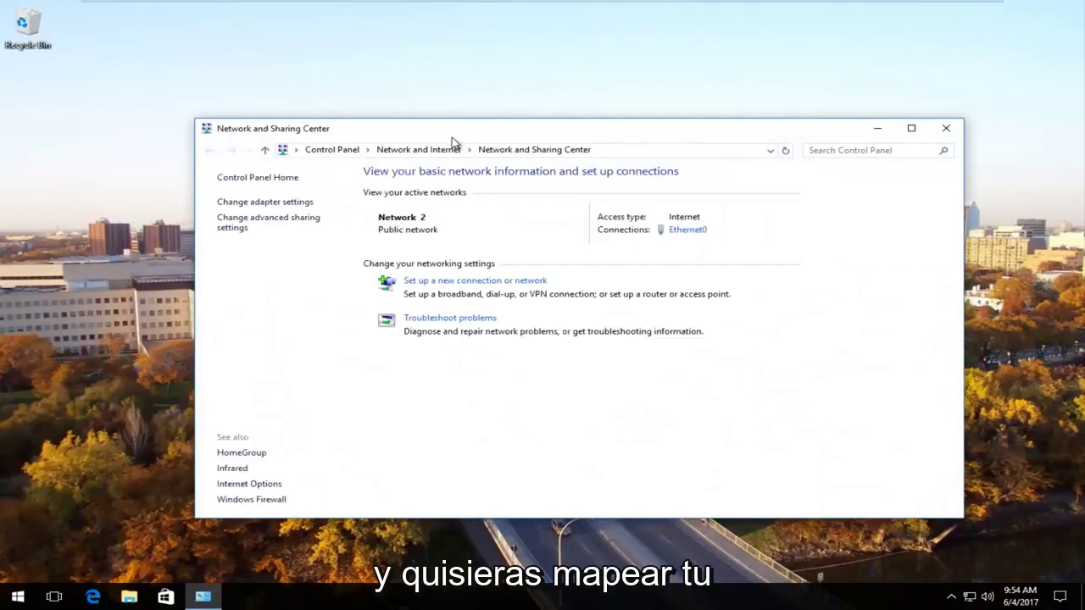
drag(462, 131, 450, 110)
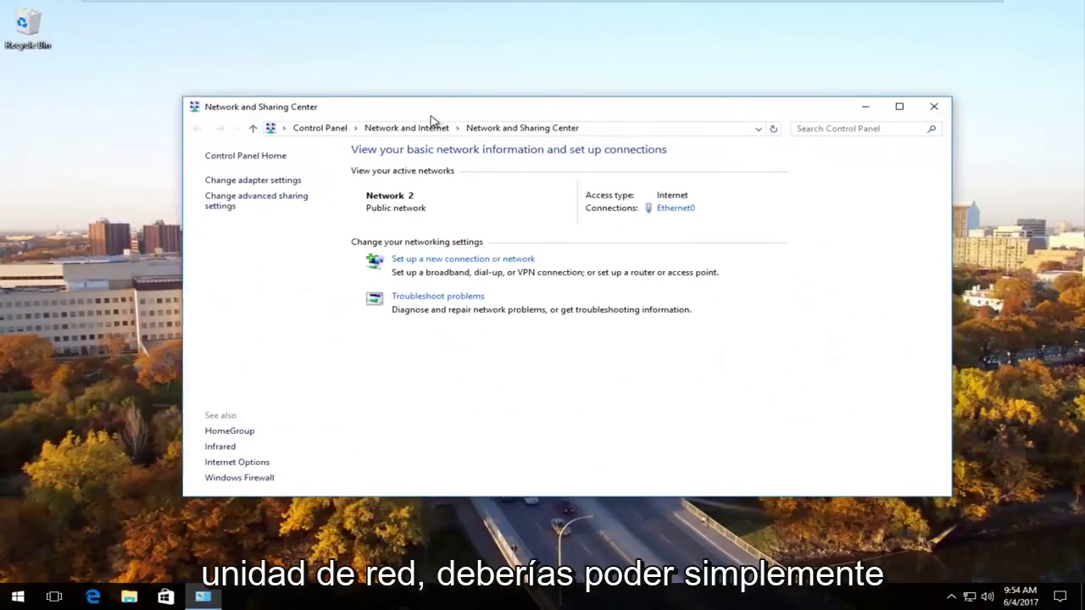